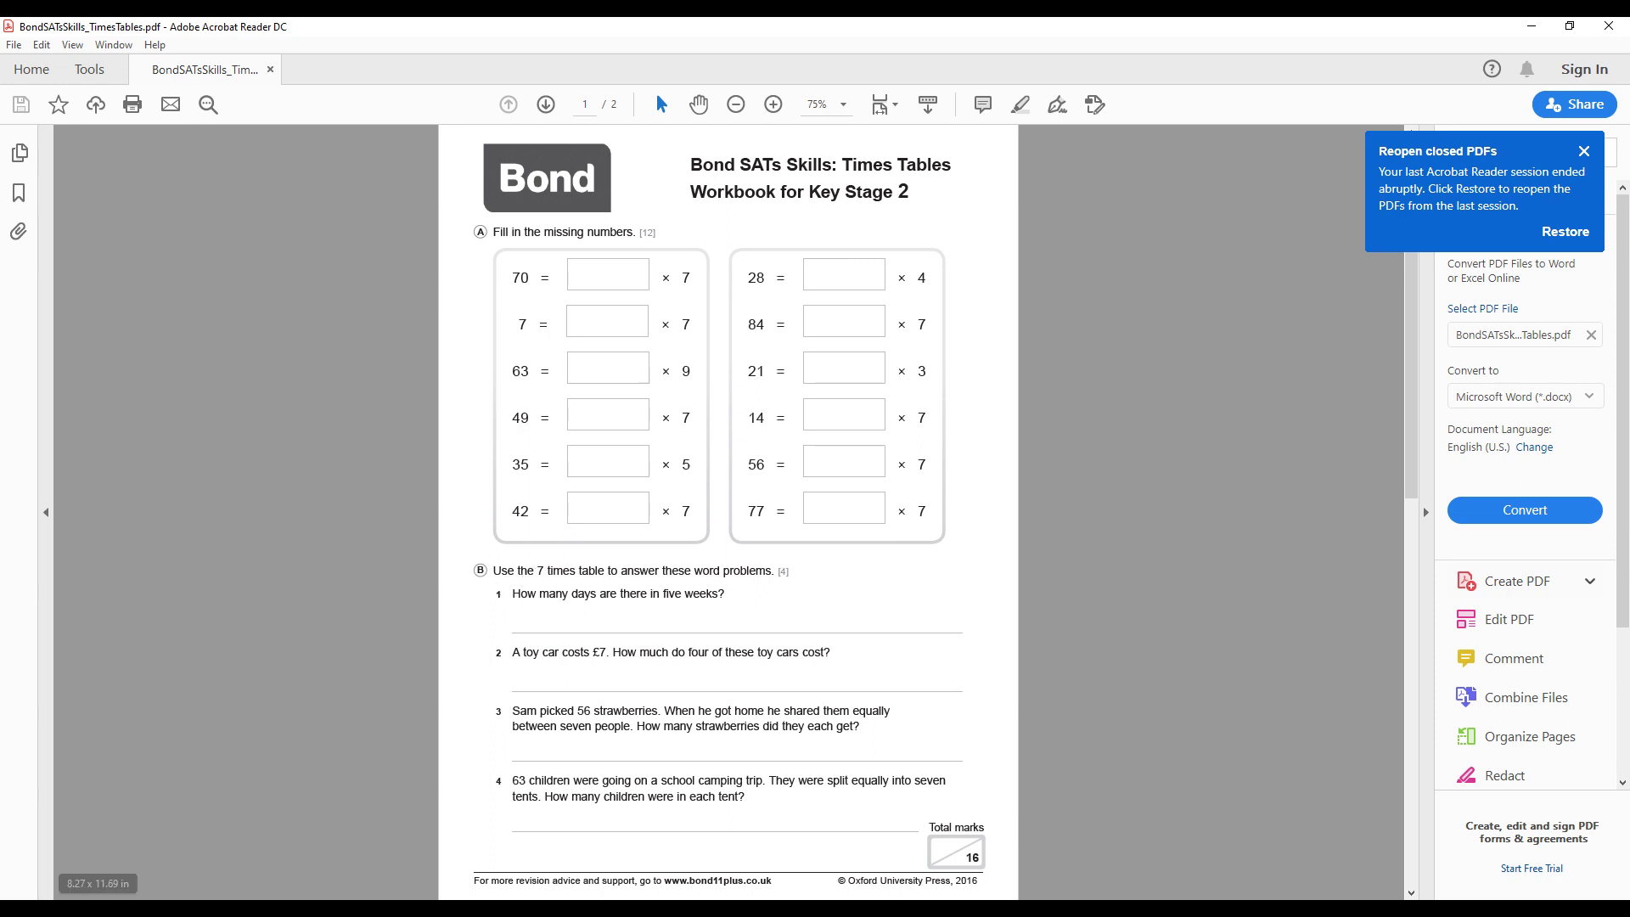
- Launch Snip & Sketch and snip the whole Bond worksheet page
key("super")
type("sni")
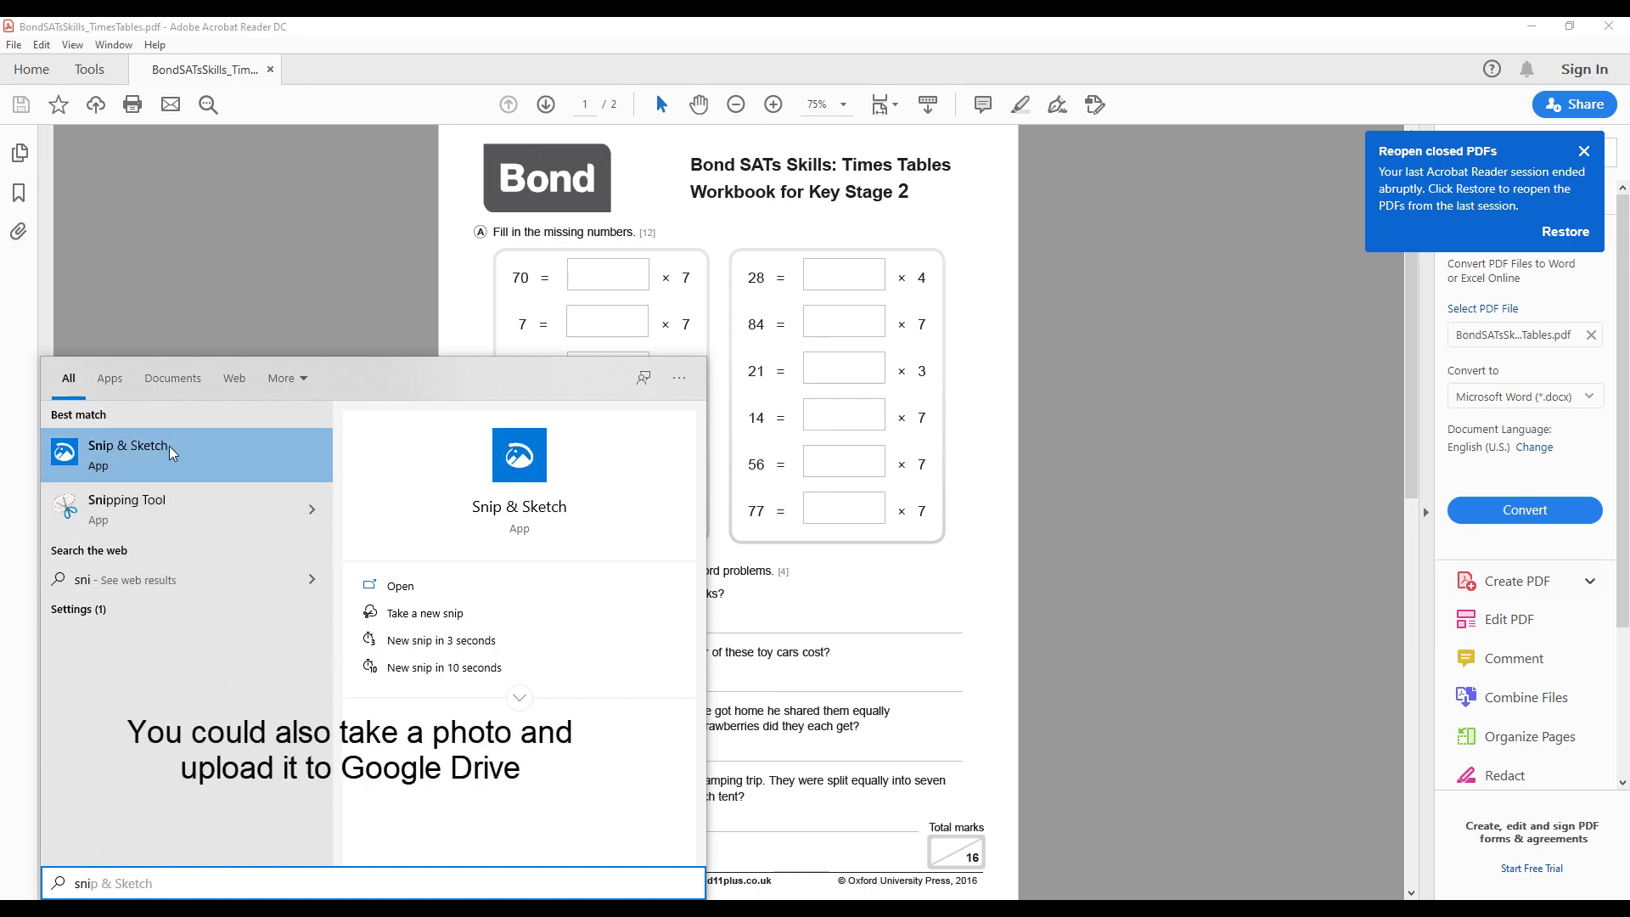
left_click(172, 451)
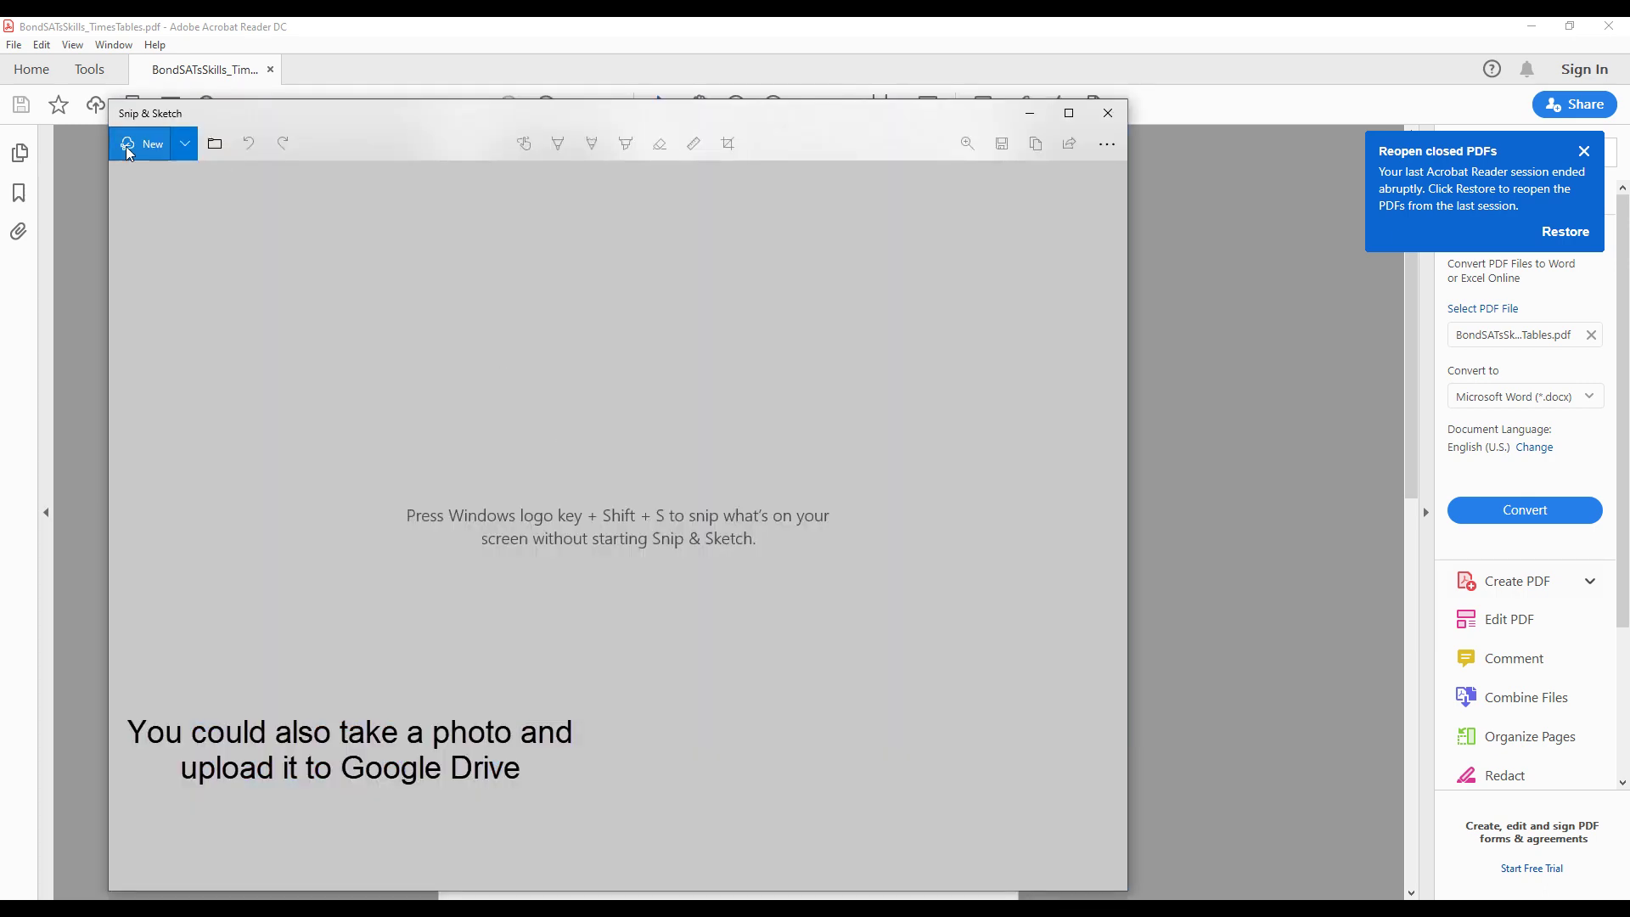
left_click(153, 146)
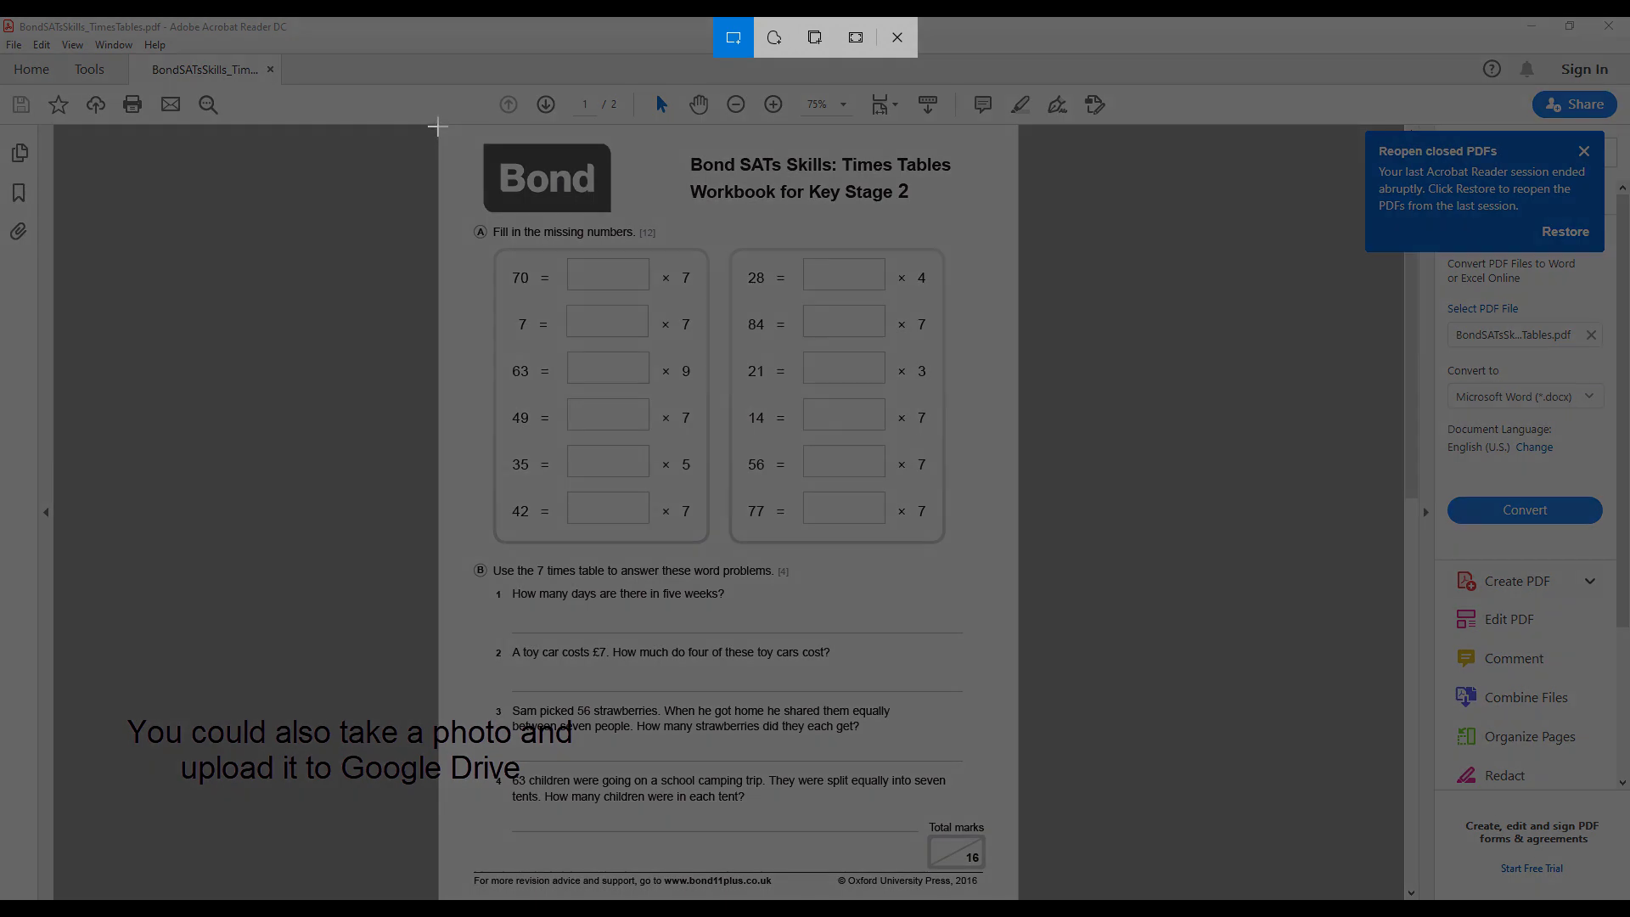
left_click_drag(439, 127, 1017, 897)
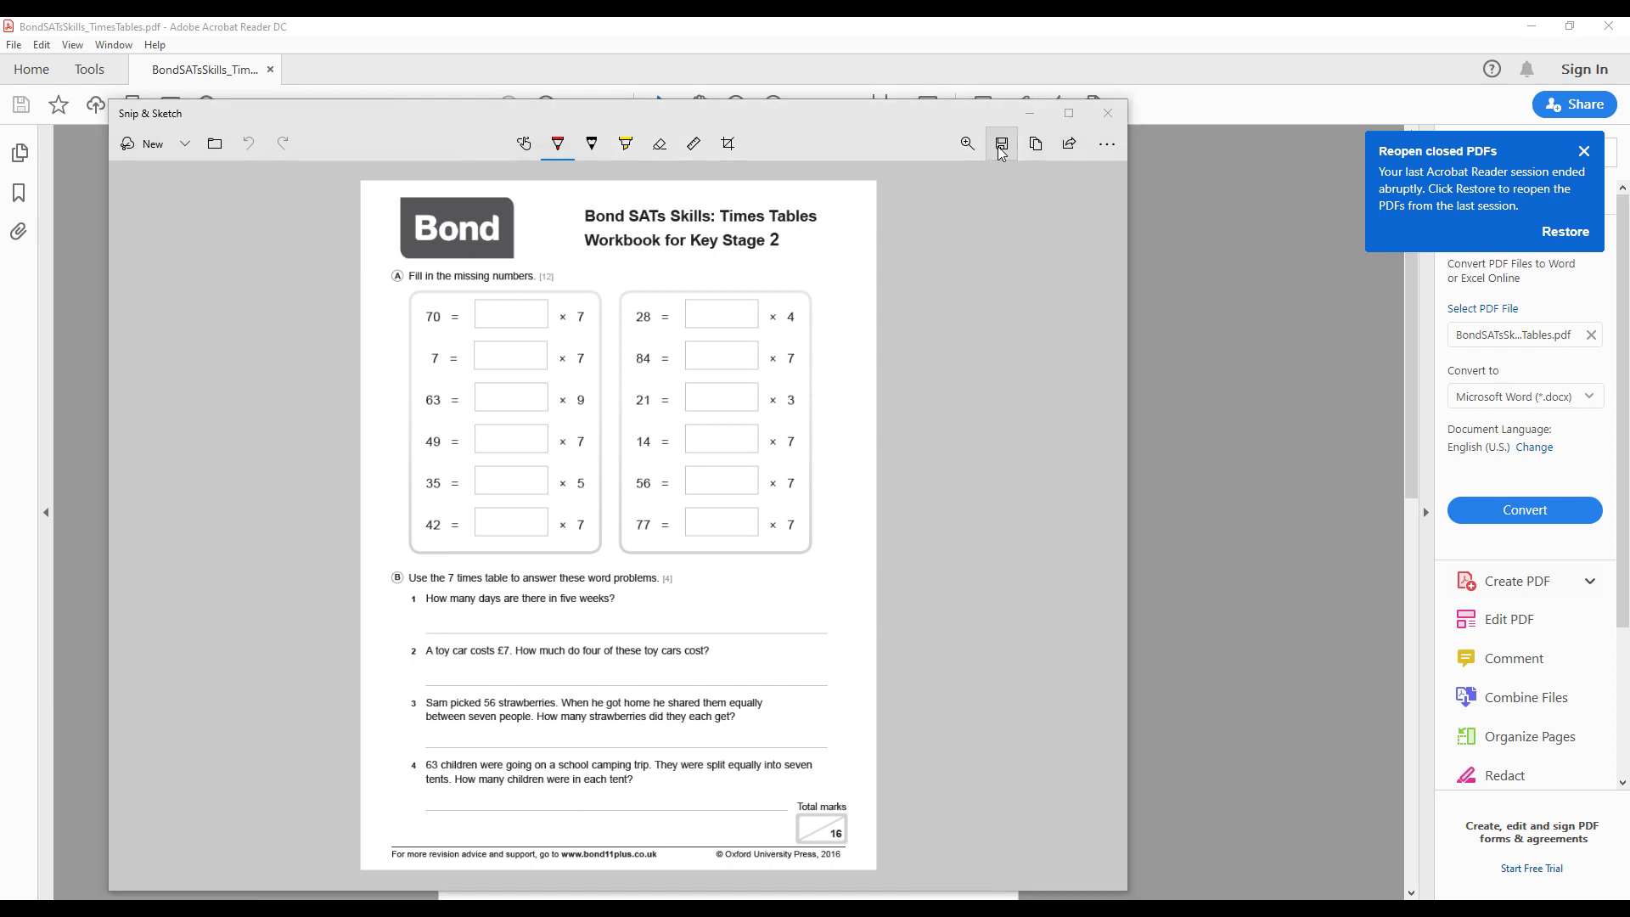
- Save the snip as a PNG named 'Sats Band' in Pictures
left_click(1002, 144)
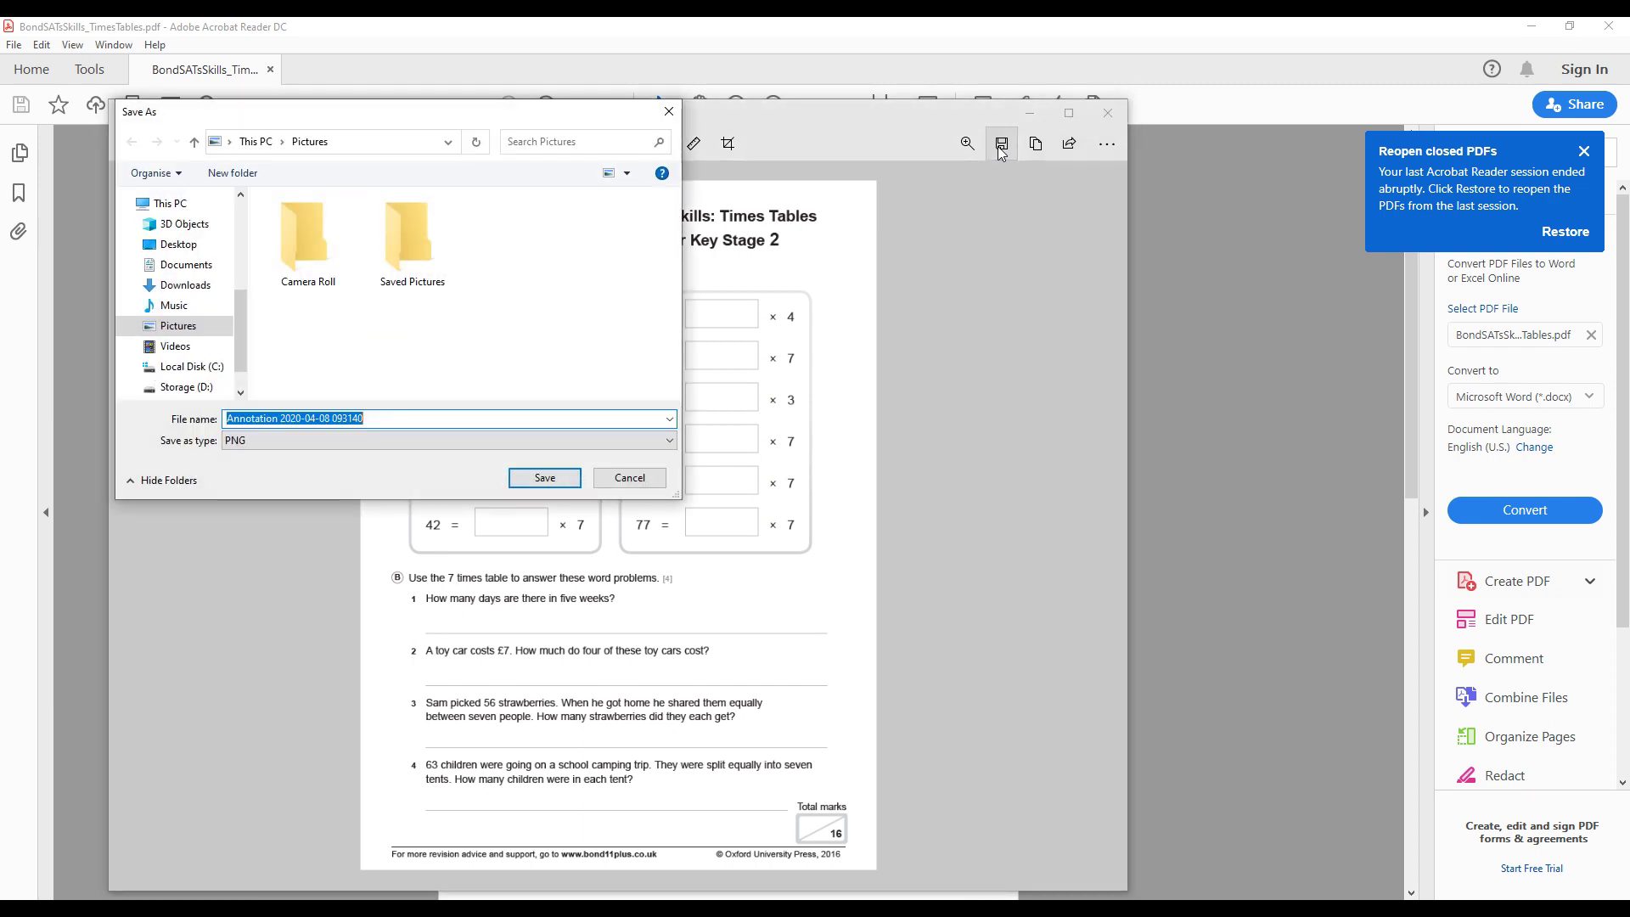
mouse_move(564, 114)
left_mouse_down()
mouse_move(604, 157)
mouse_move(874, 316)
left_mouse_up()
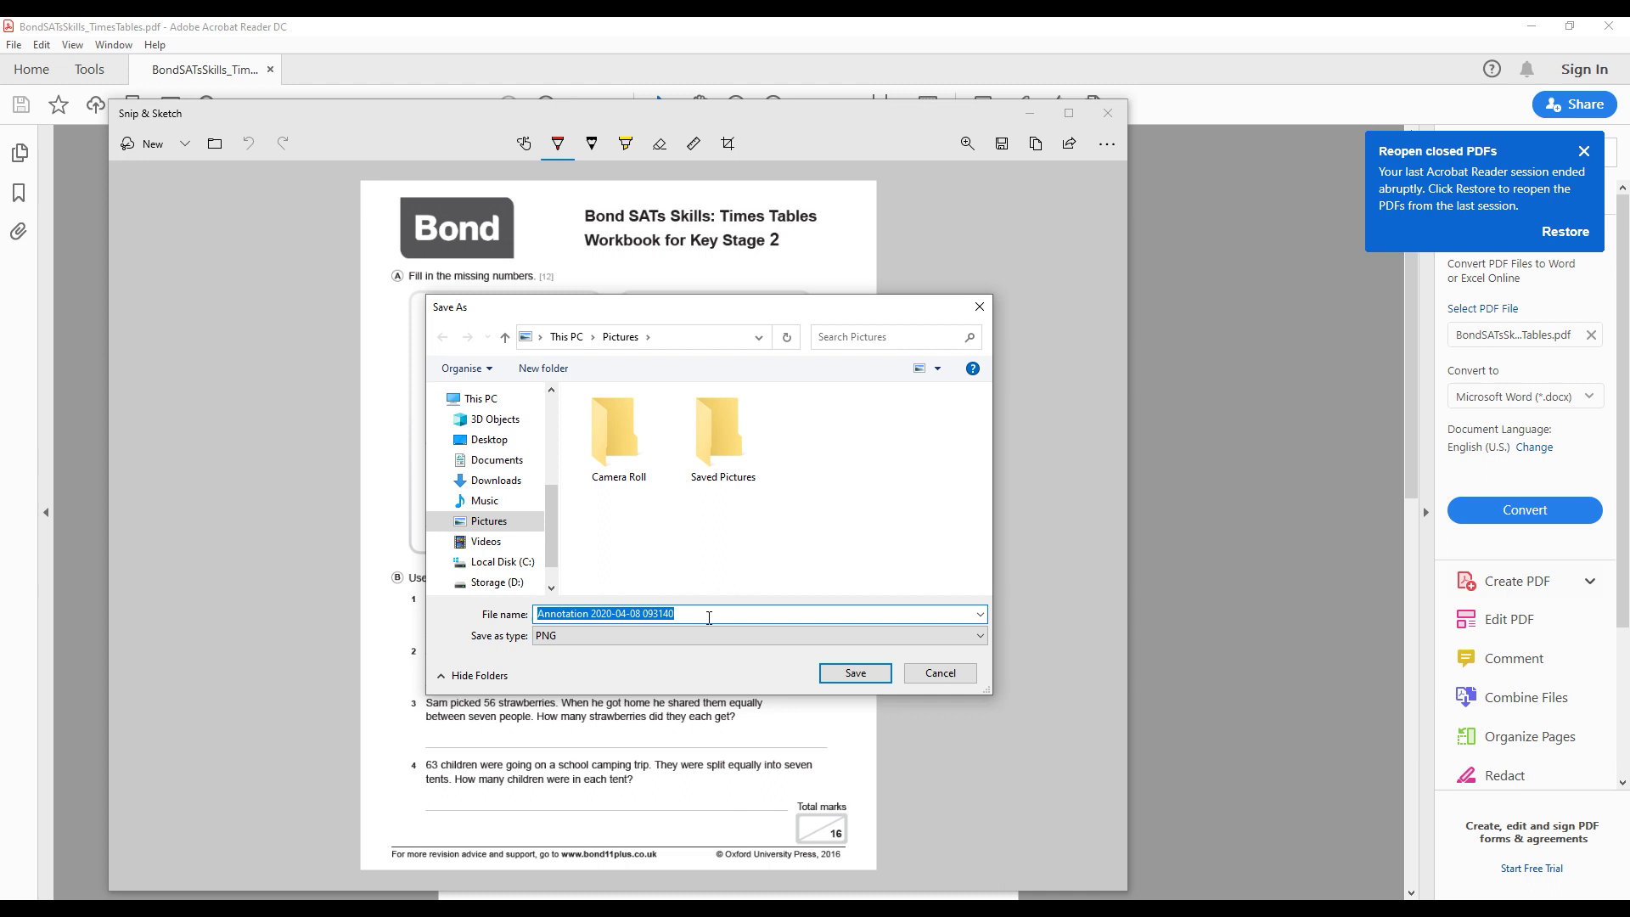
type("Sats Band")
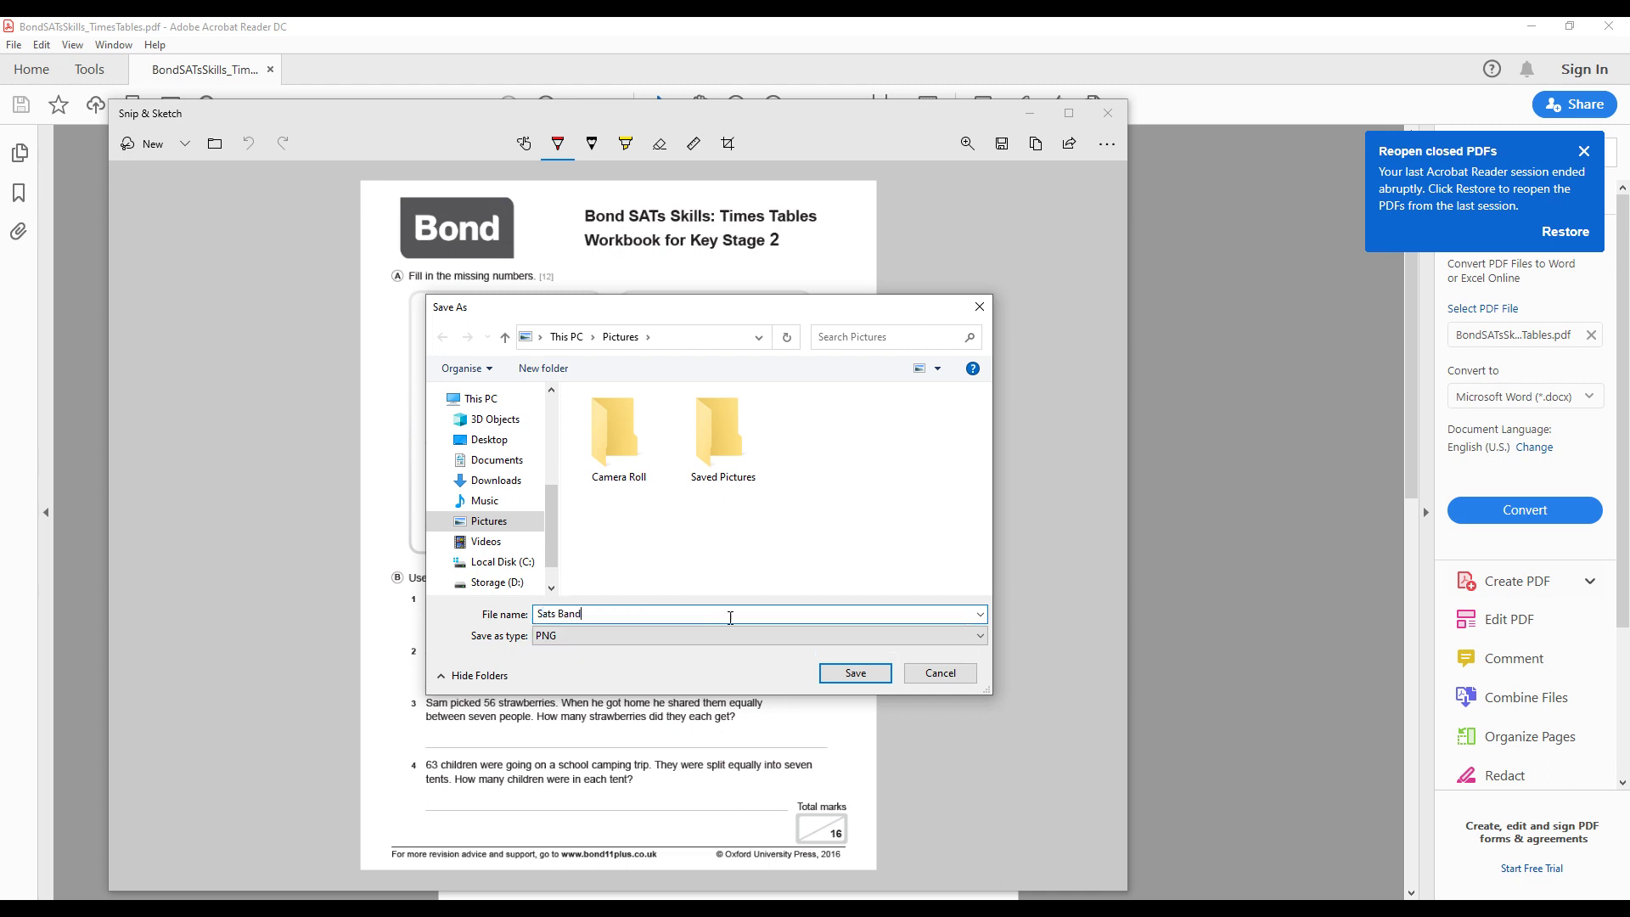
left_click(864, 674)
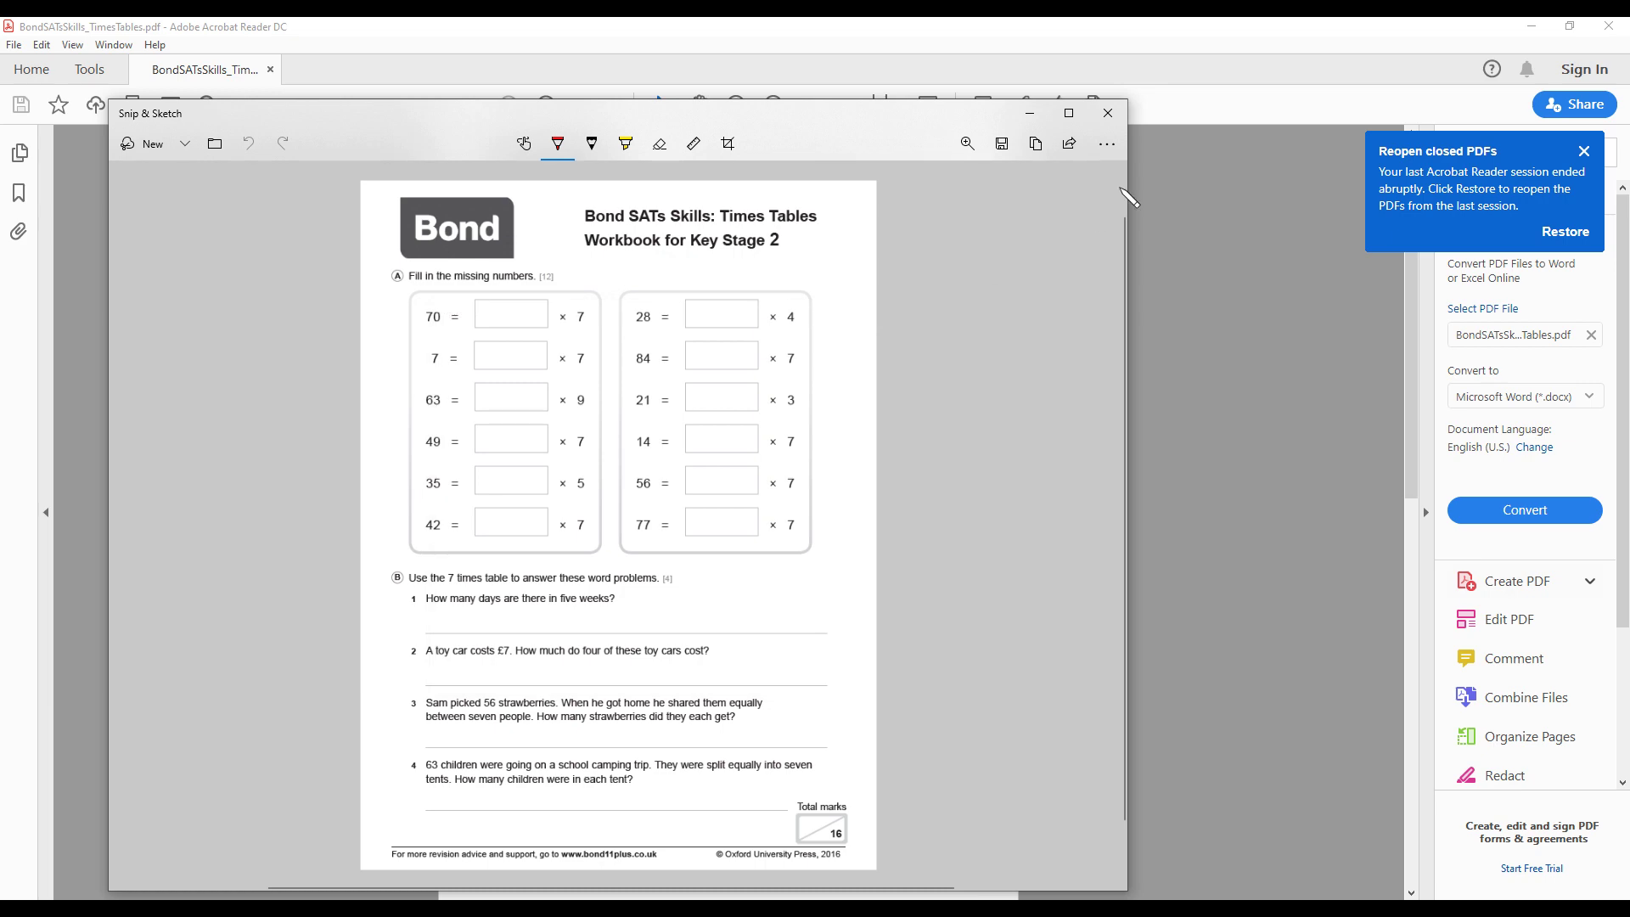
- Close Snip & Sketch, minimise Acrobat, and create a blank presentation via slides.new in Chrome
left_click(1108, 113)
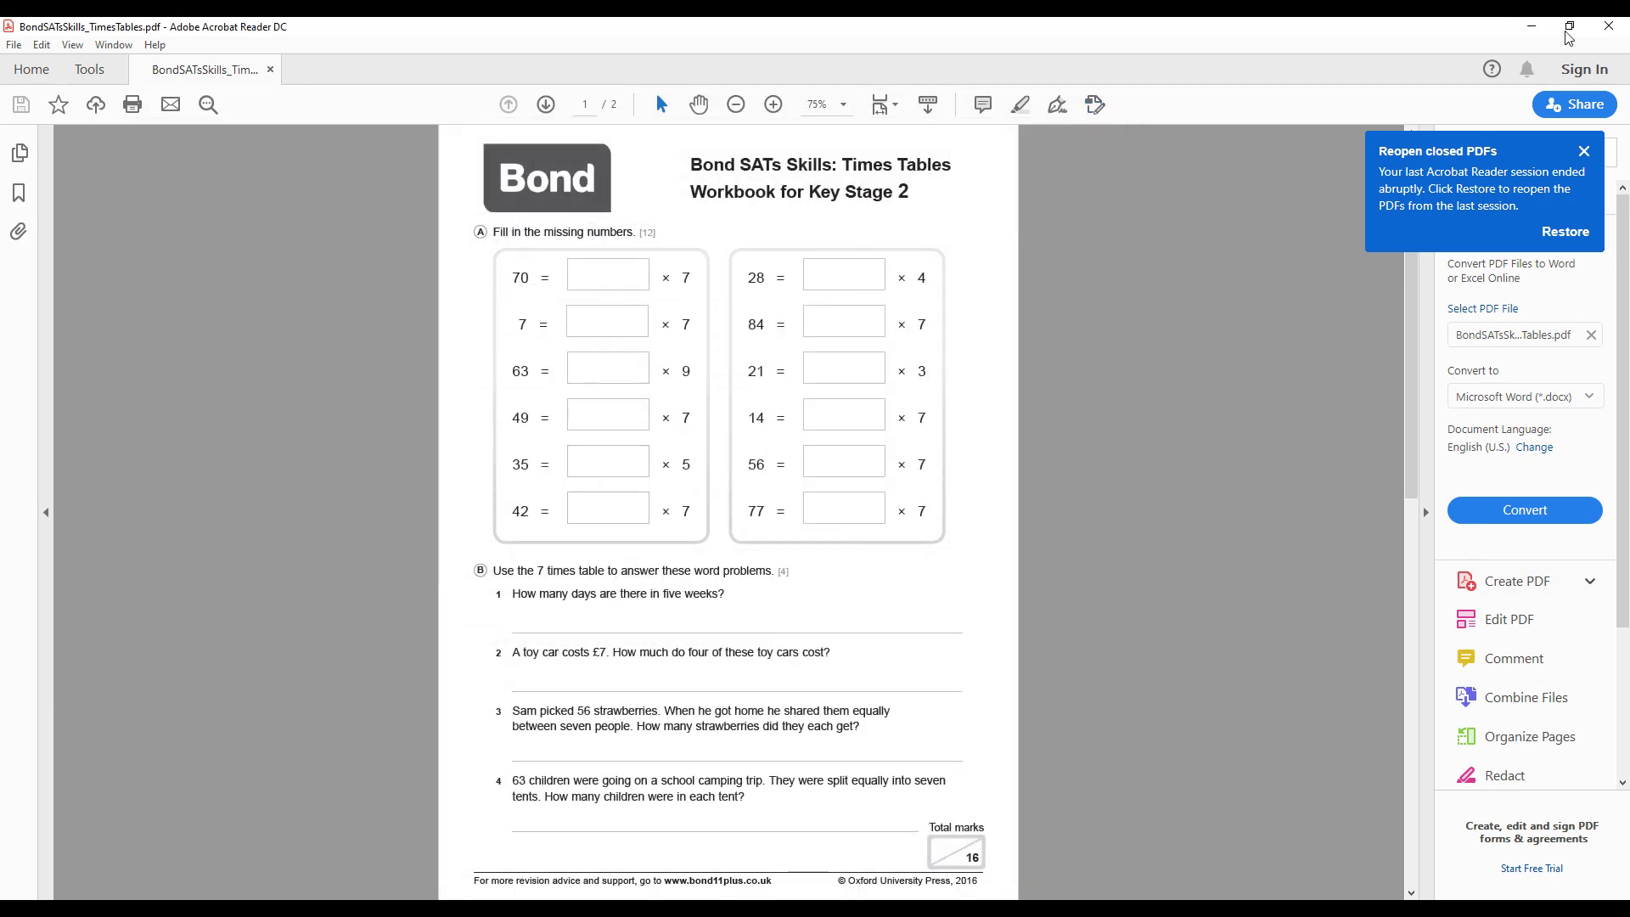
left_click(1609, 26)
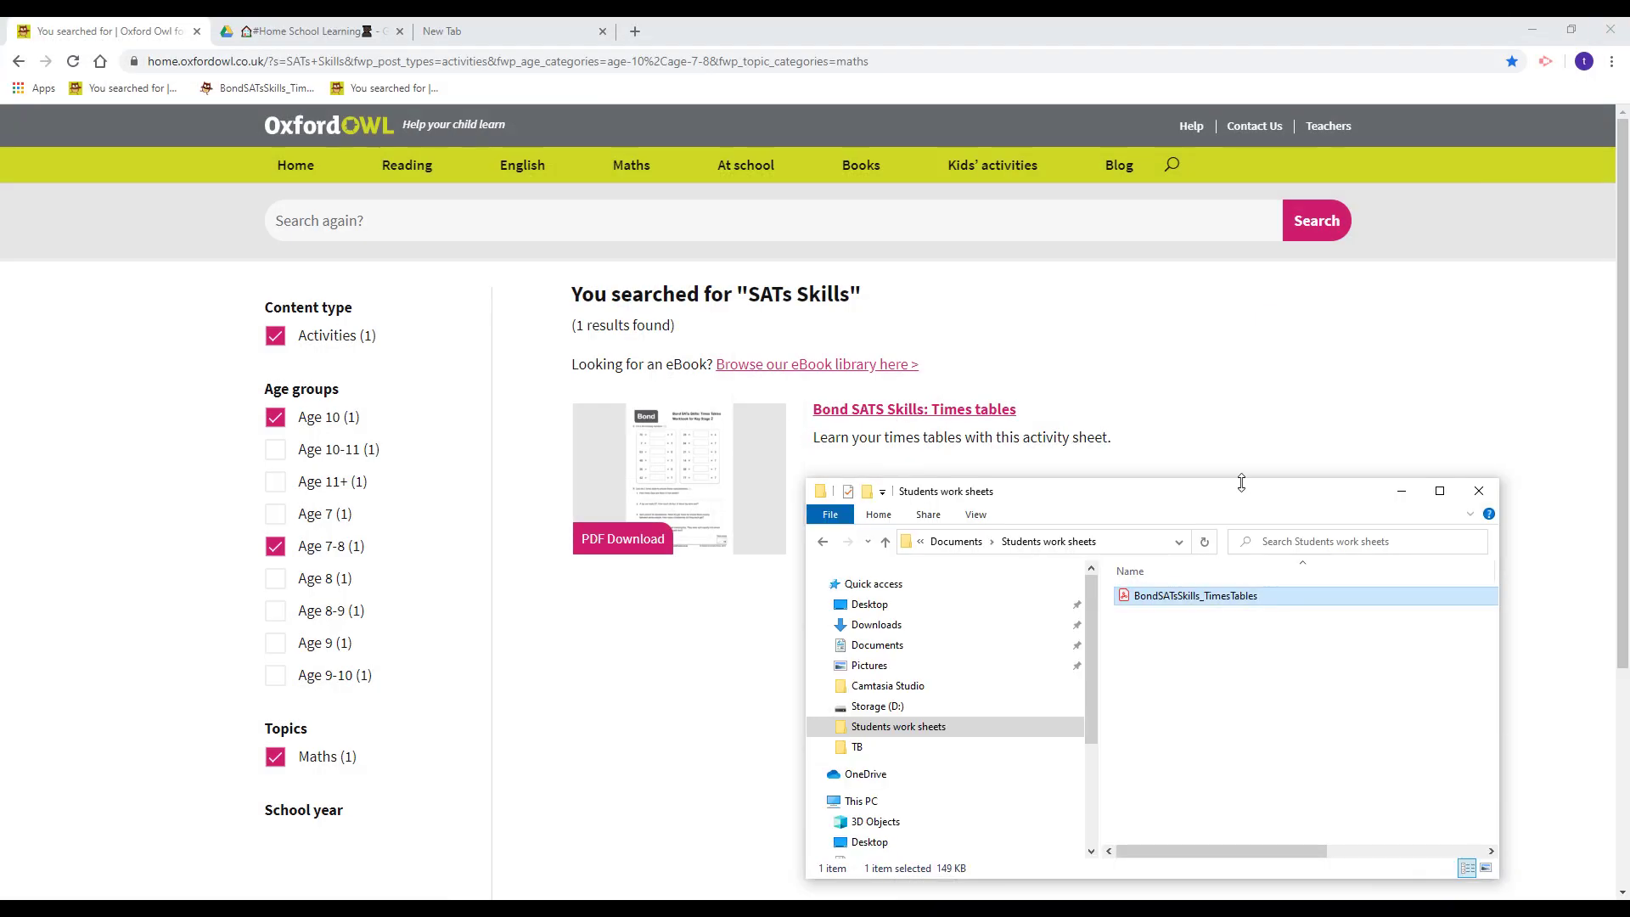
left_click(480, 24)
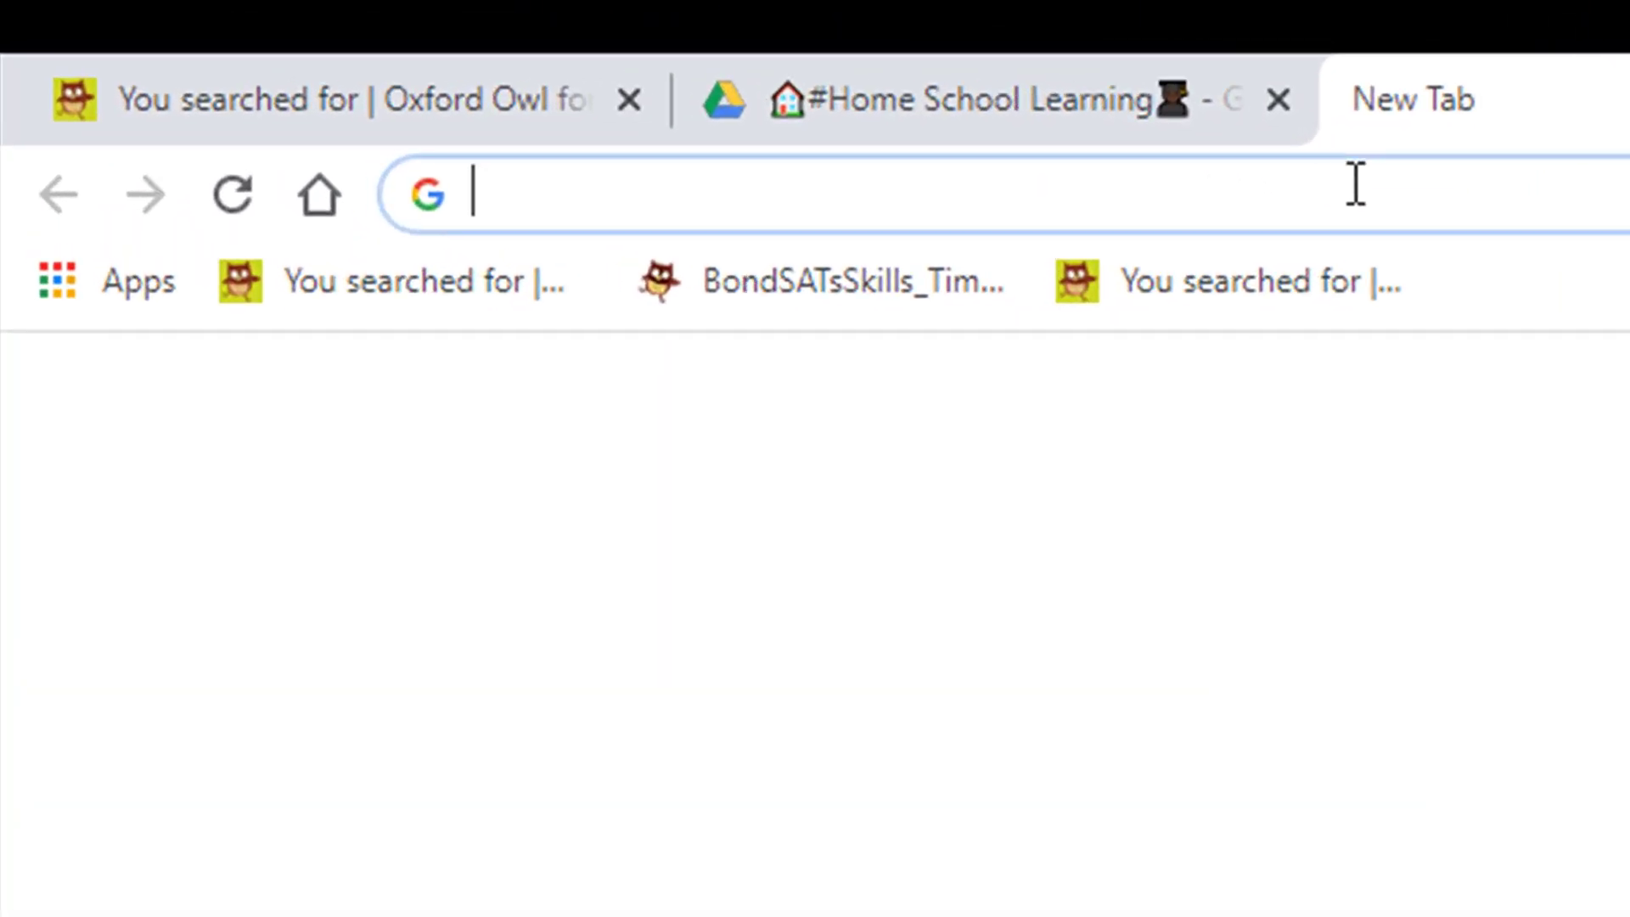
type("slide")
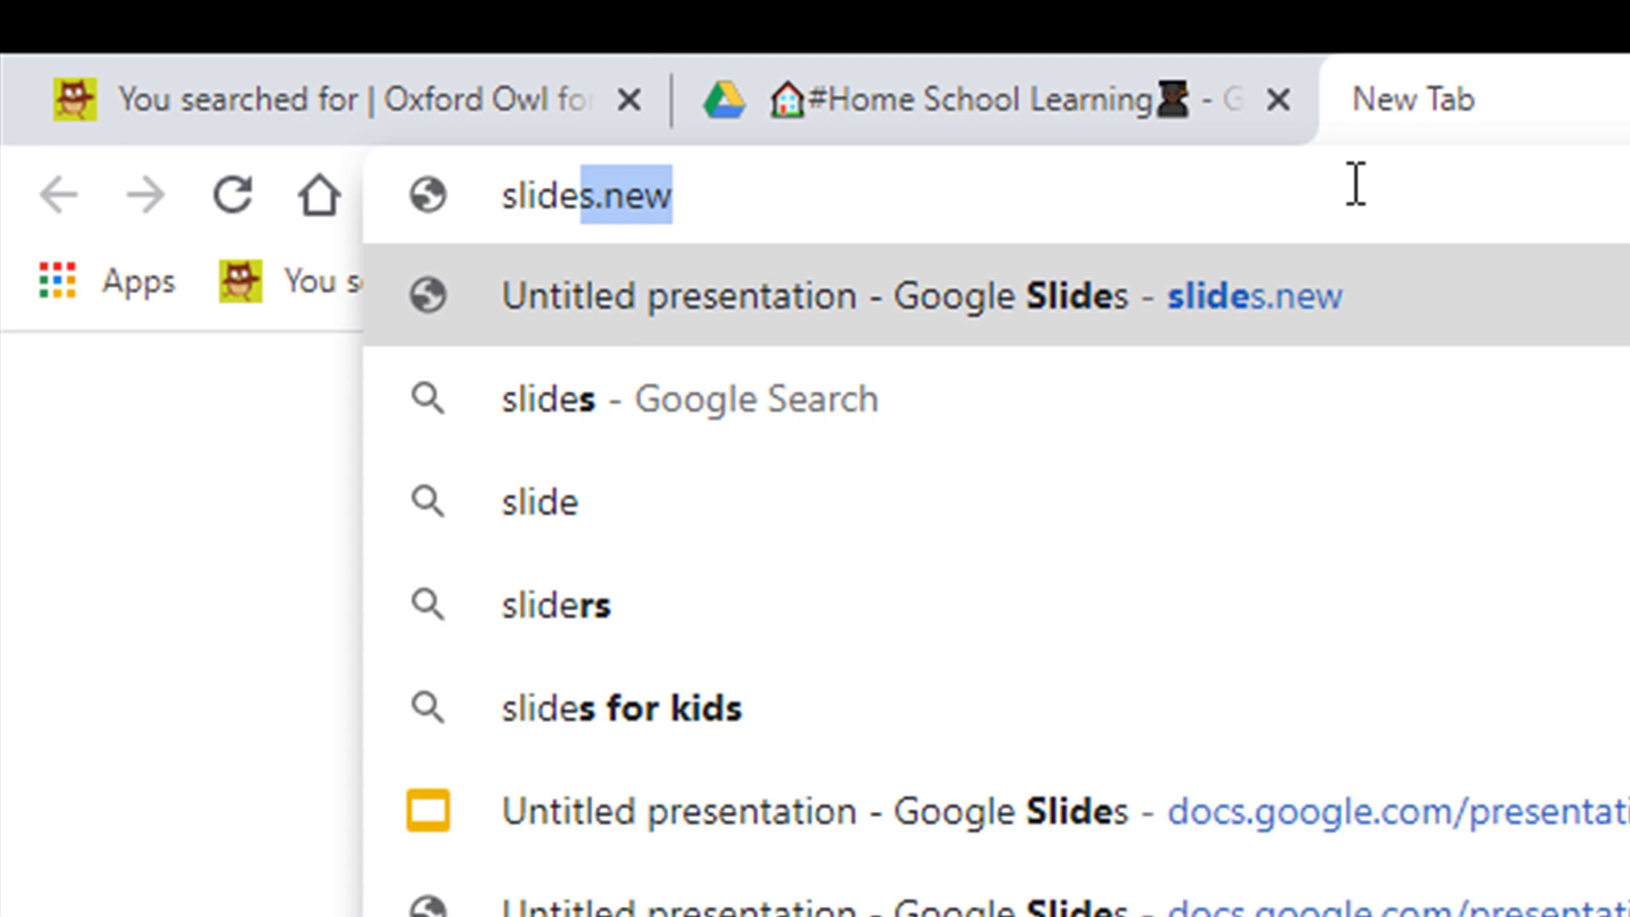
type("s.new")
key("Return")
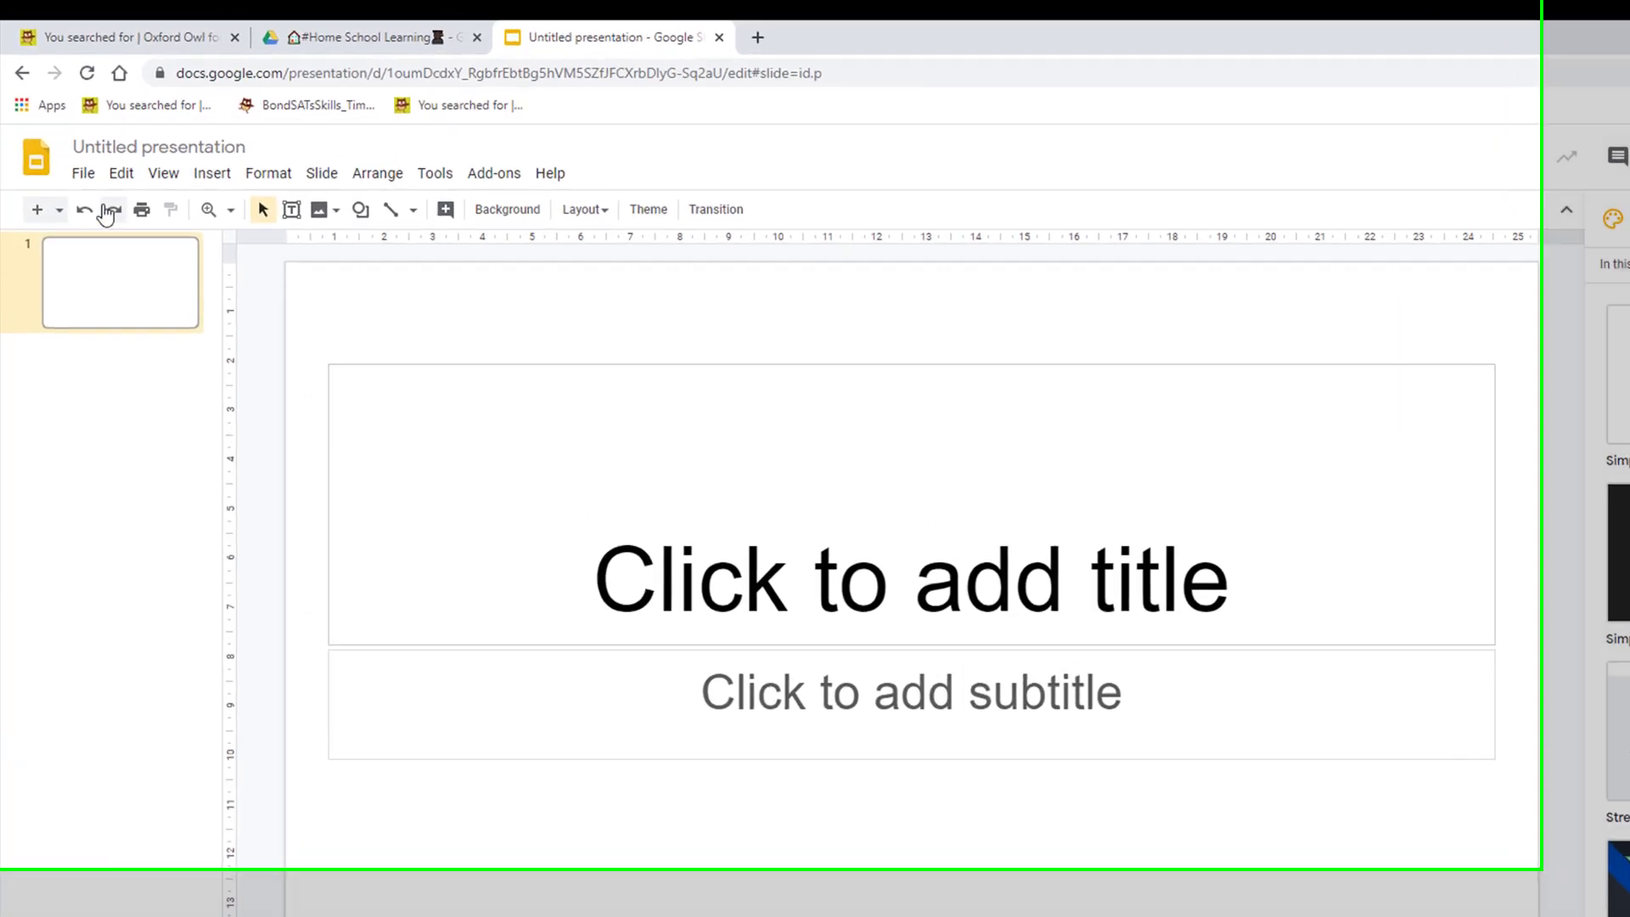
- Set a custom page size of 21 × 29 cm in Page setup for a portrait slide
left_click(70, 147)
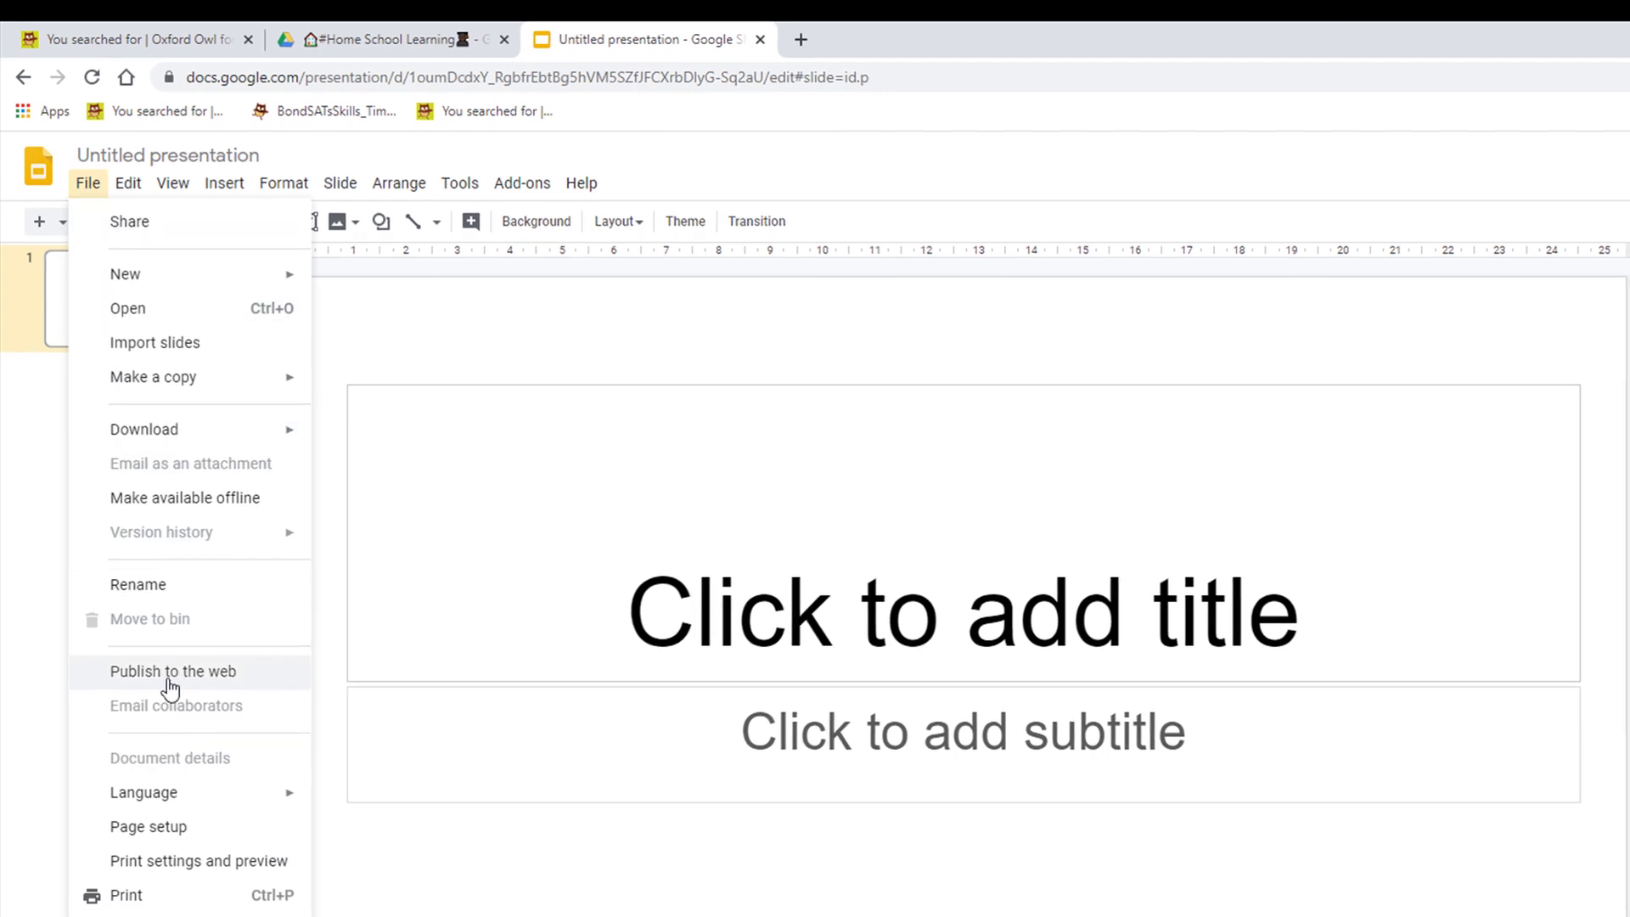
left_click(170, 828)
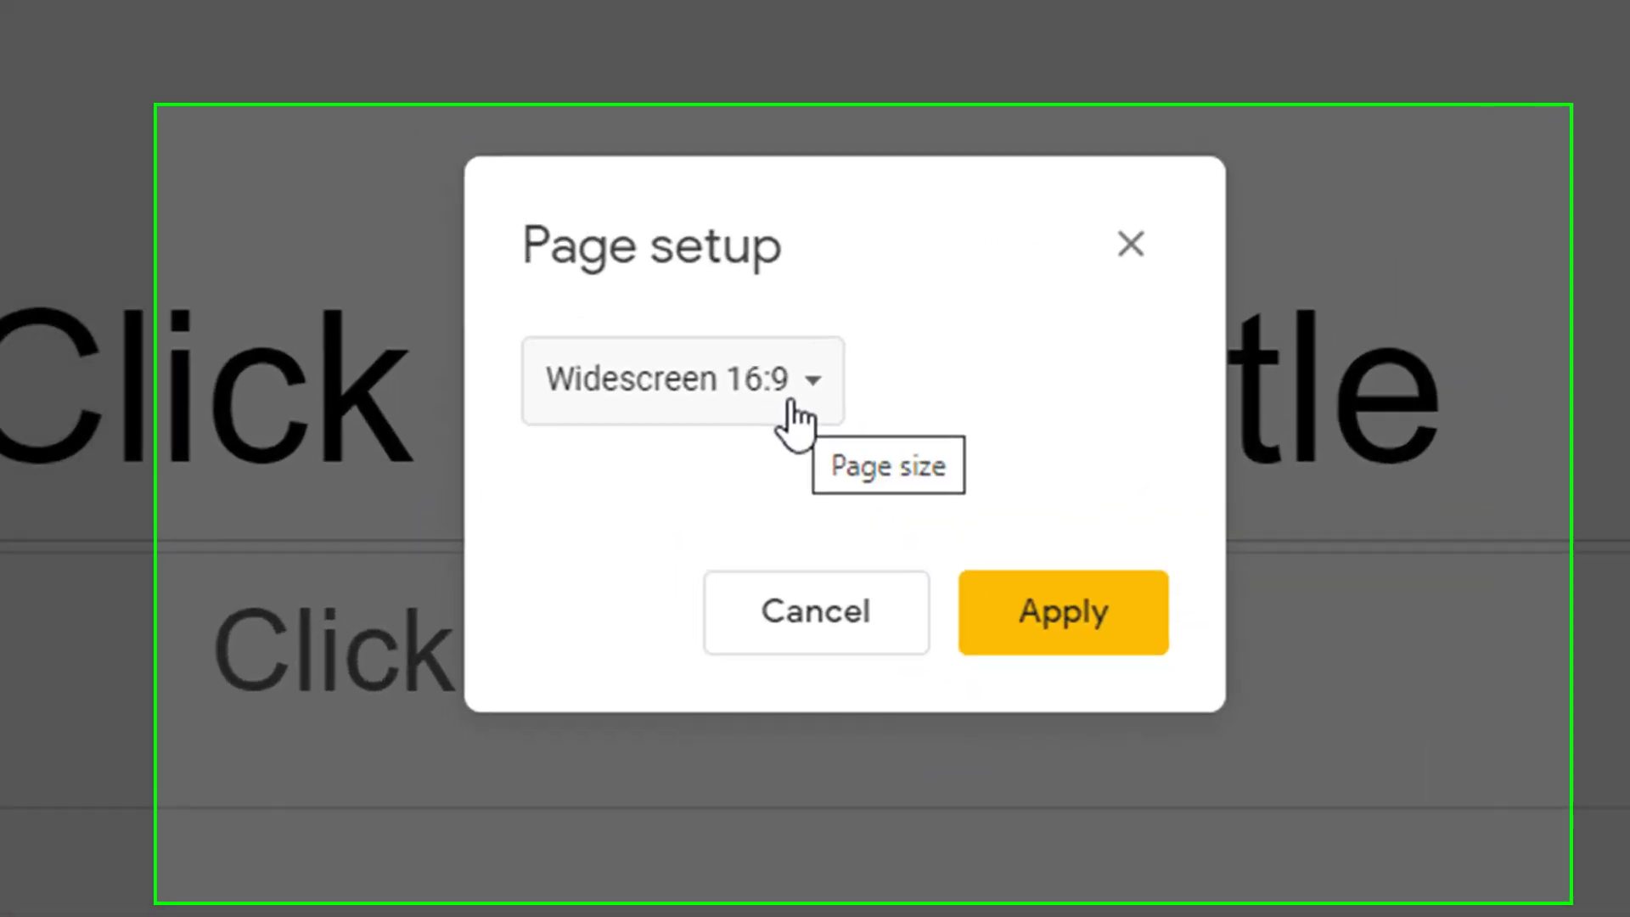
left_click(997, 618)
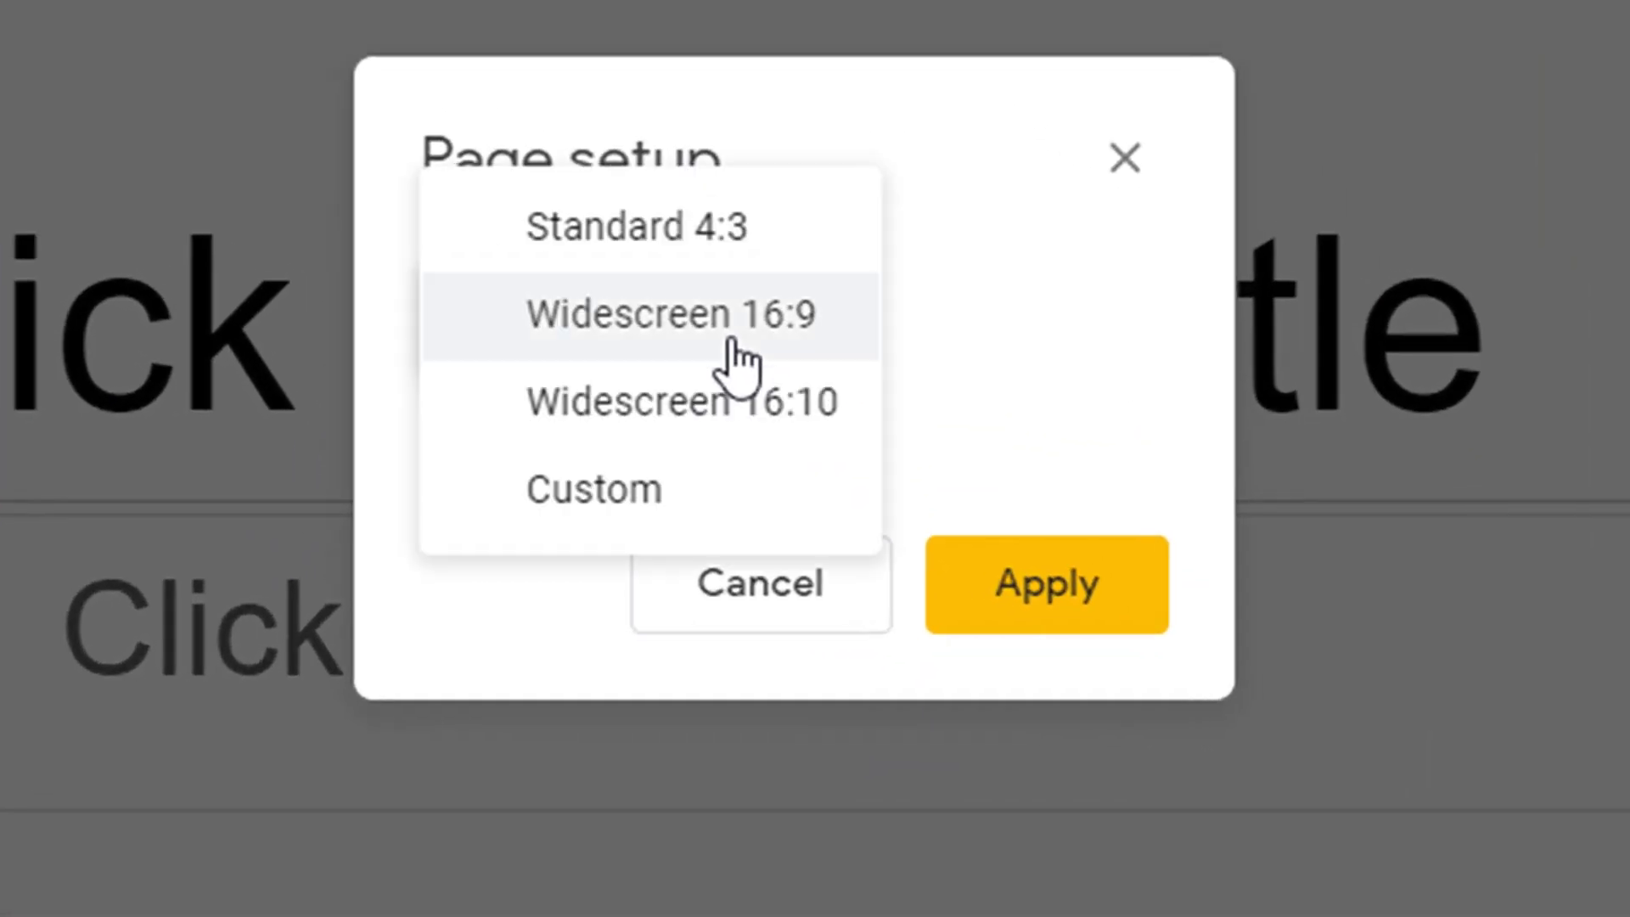
left_click(643, 514)
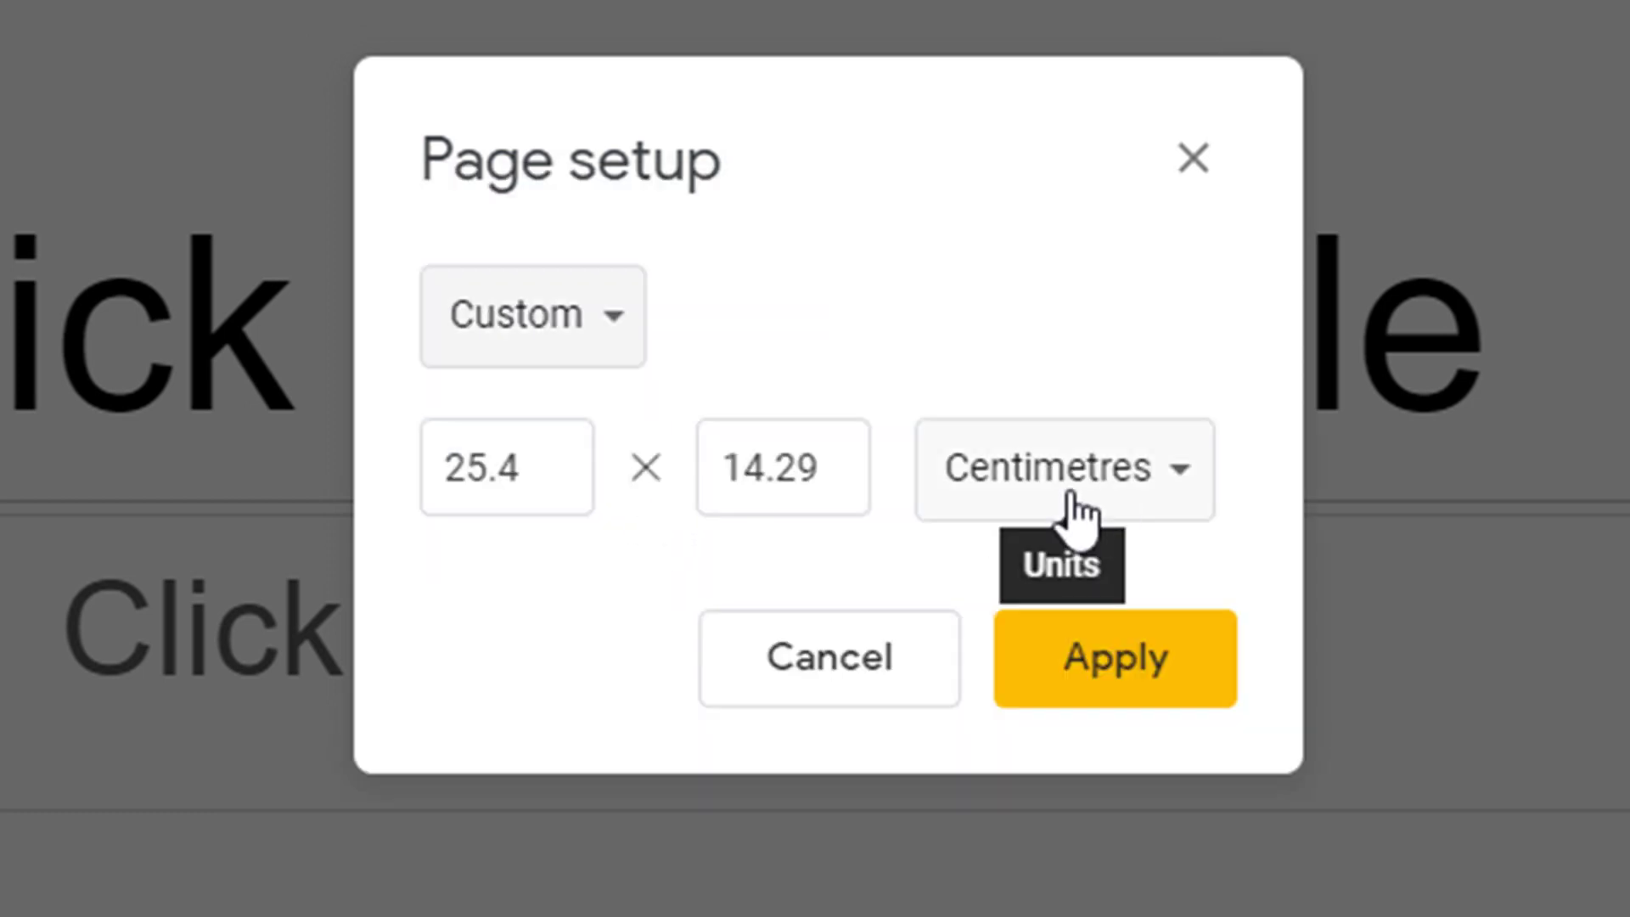
left_click_drag(585, 466, 395, 470)
type("21")
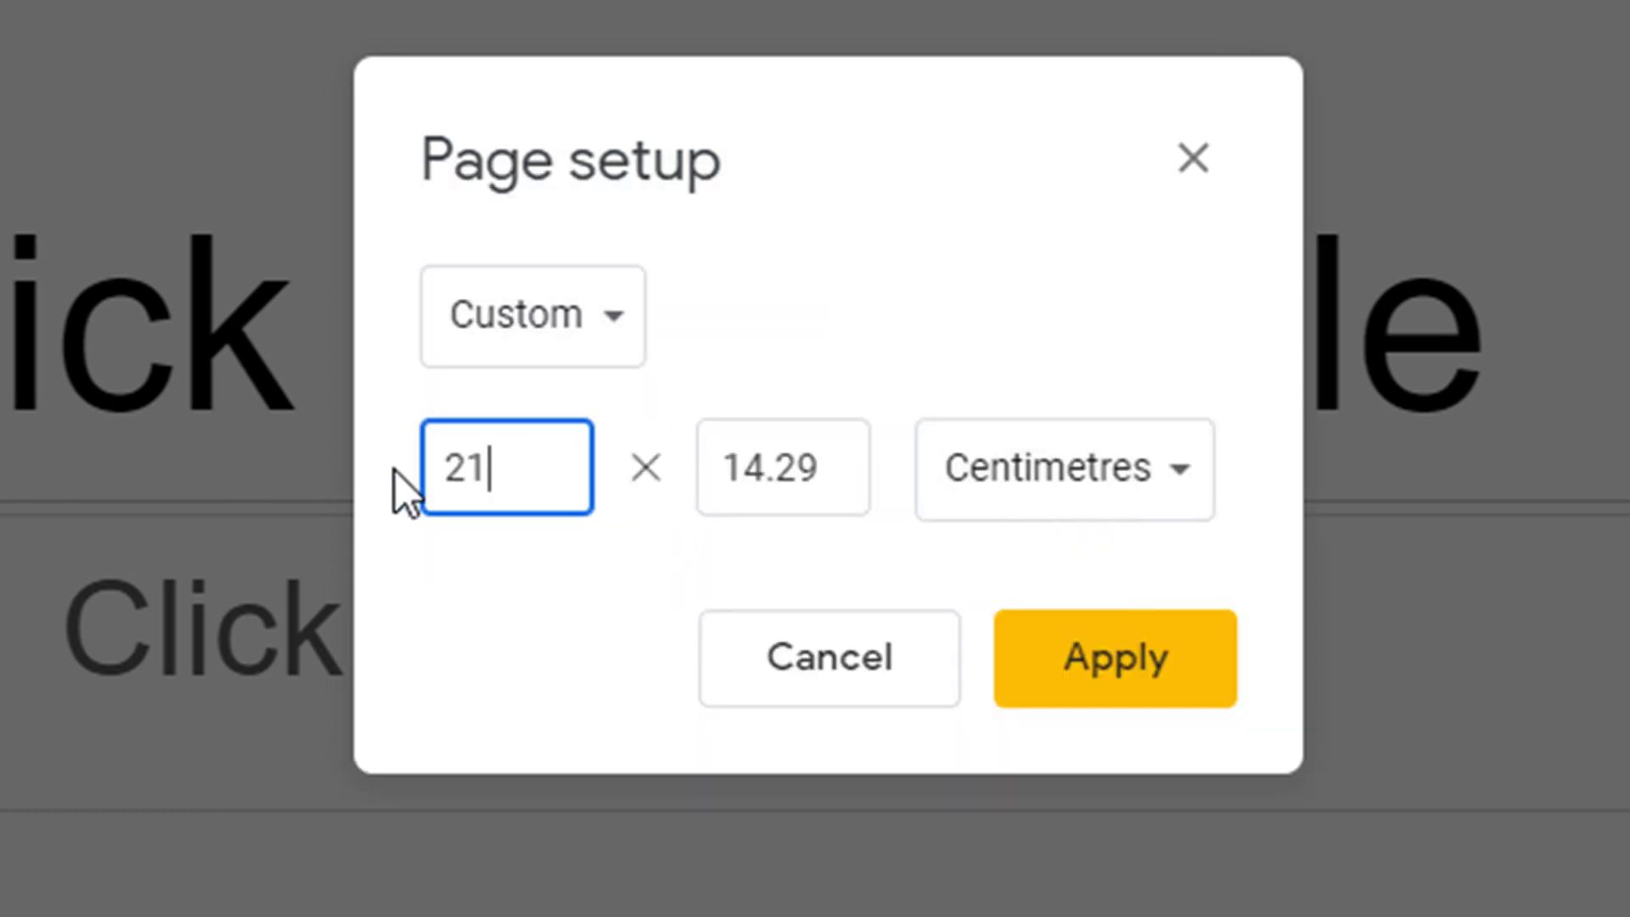
left_click(796, 468)
left_click_drag(796, 468, 683, 466)
type("29")
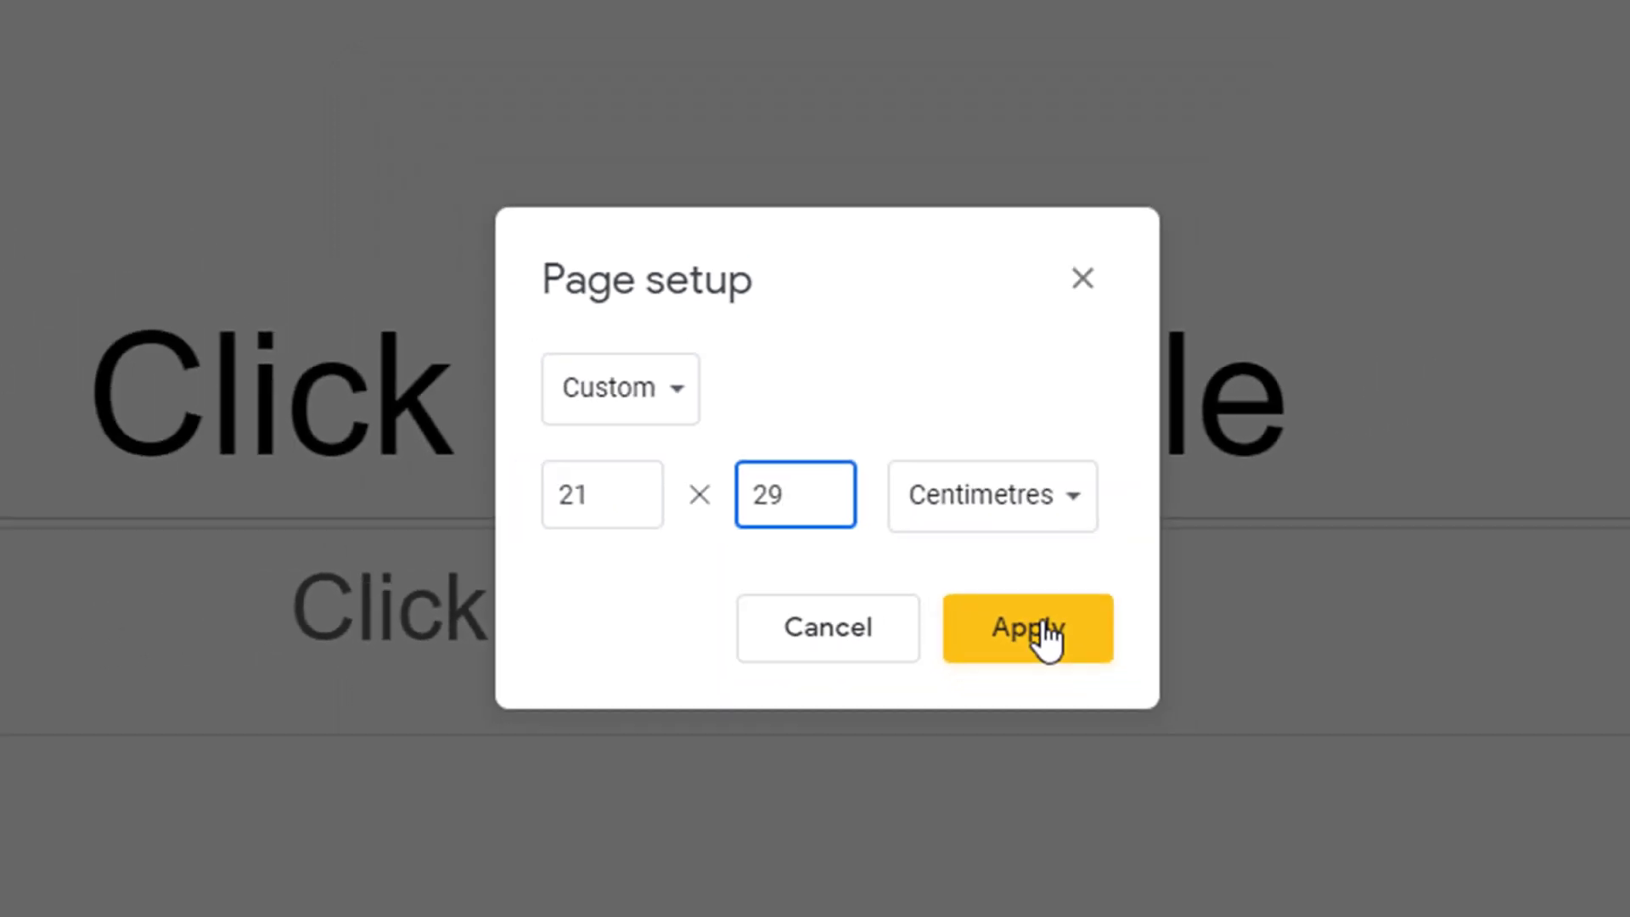
left_click(1180, 659)
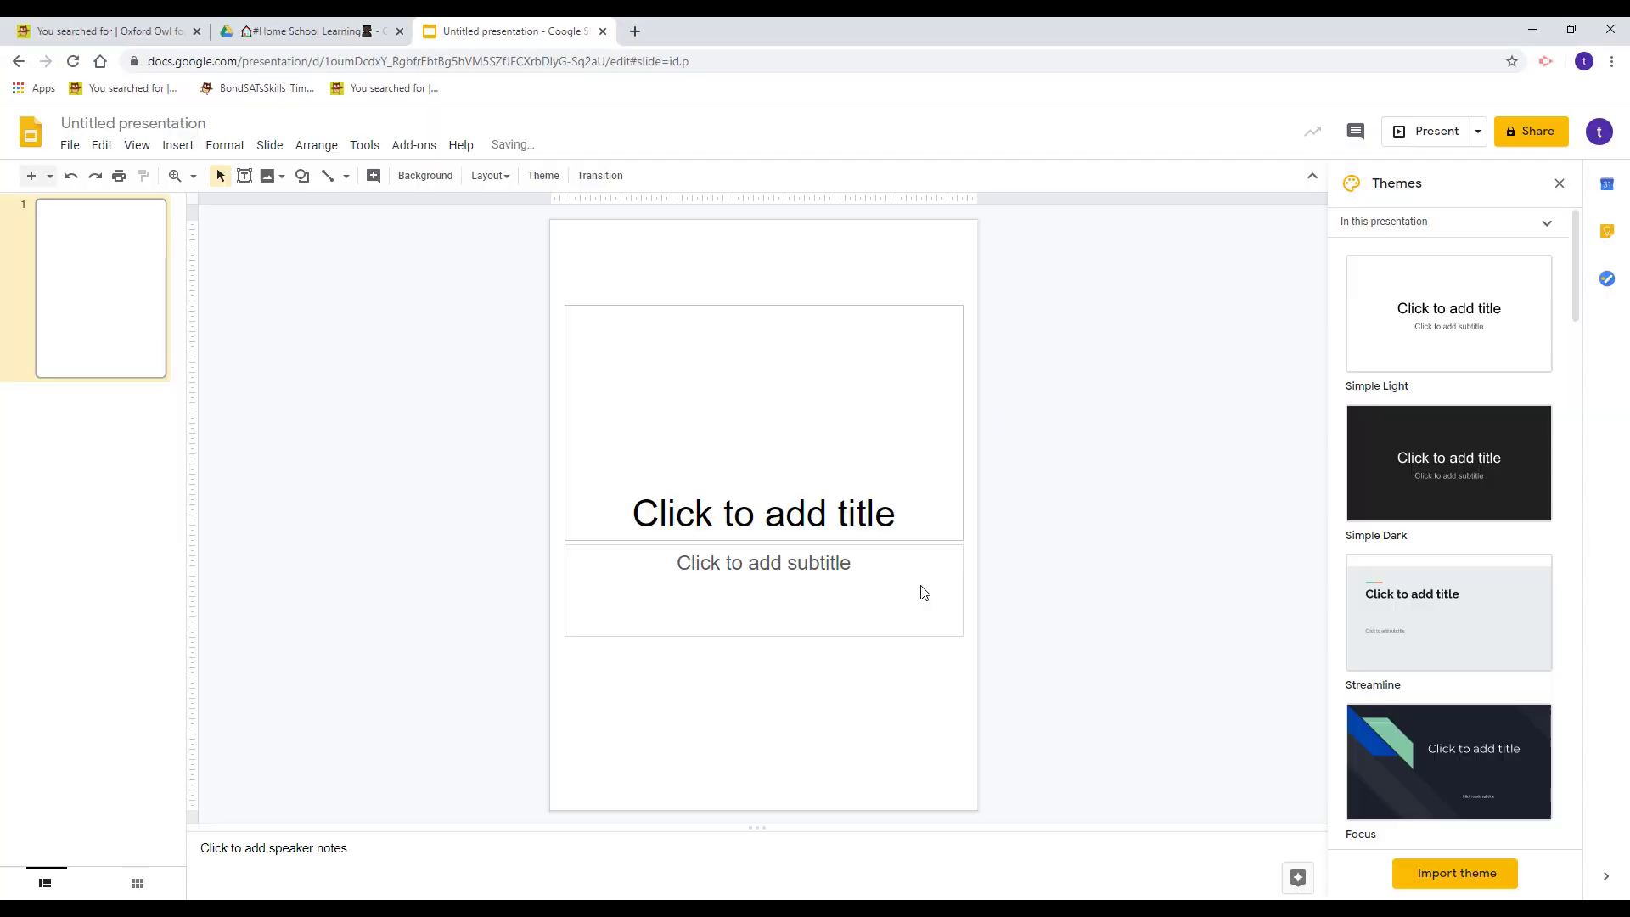
- Delete the title and subtitle placeholders so the slide is blank
left_click(905, 306)
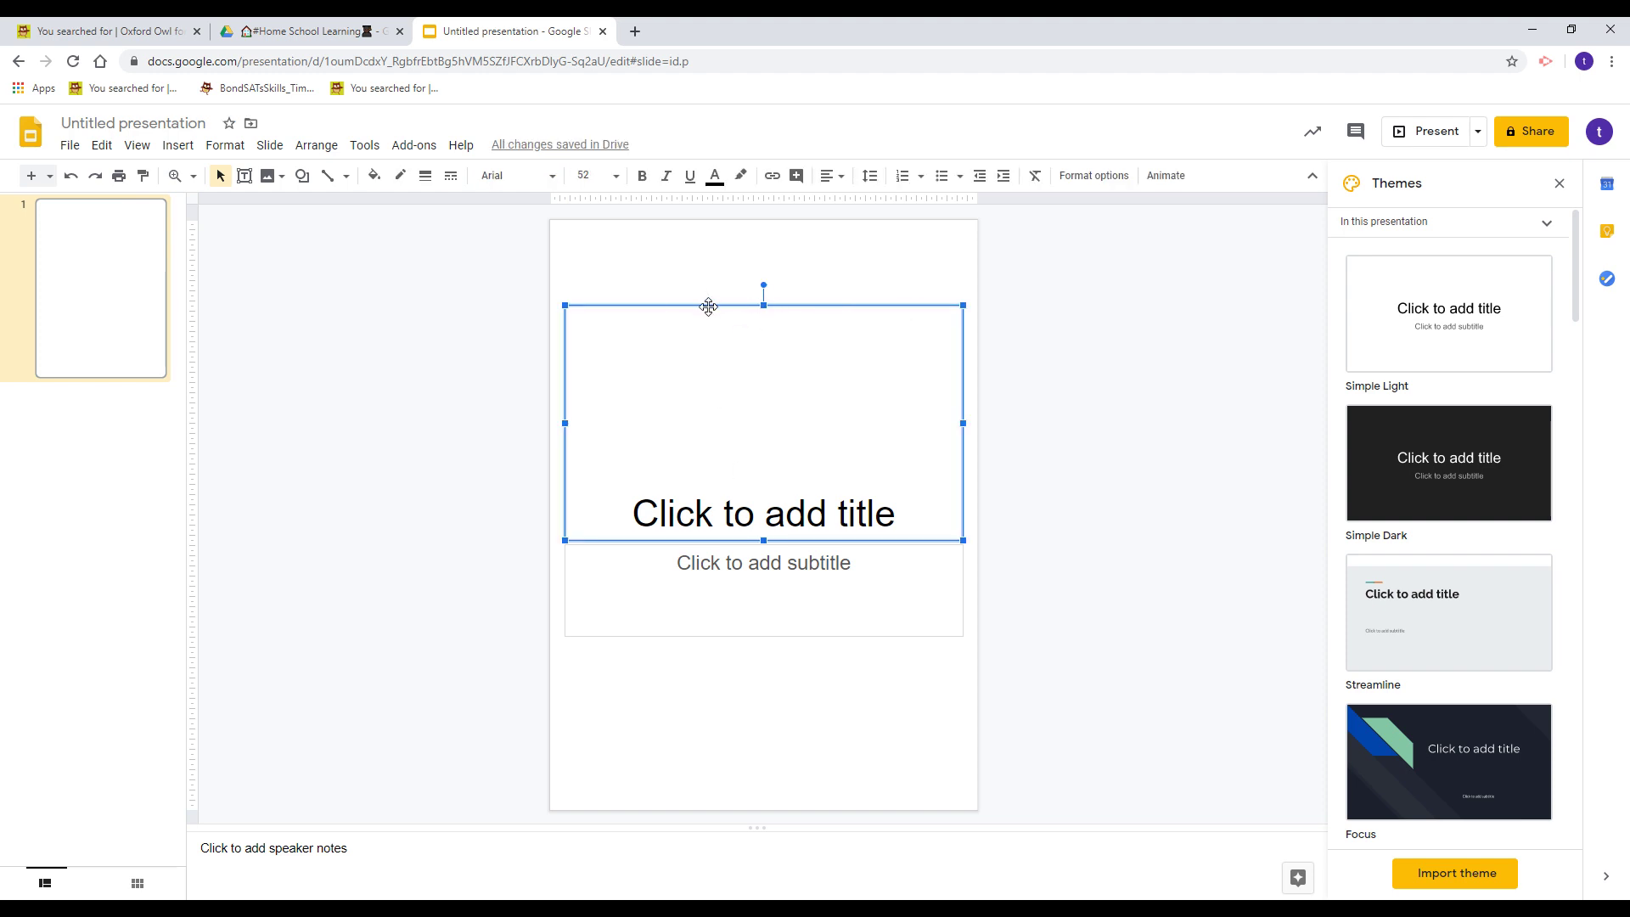
key("Delete")
left_click(753, 556)
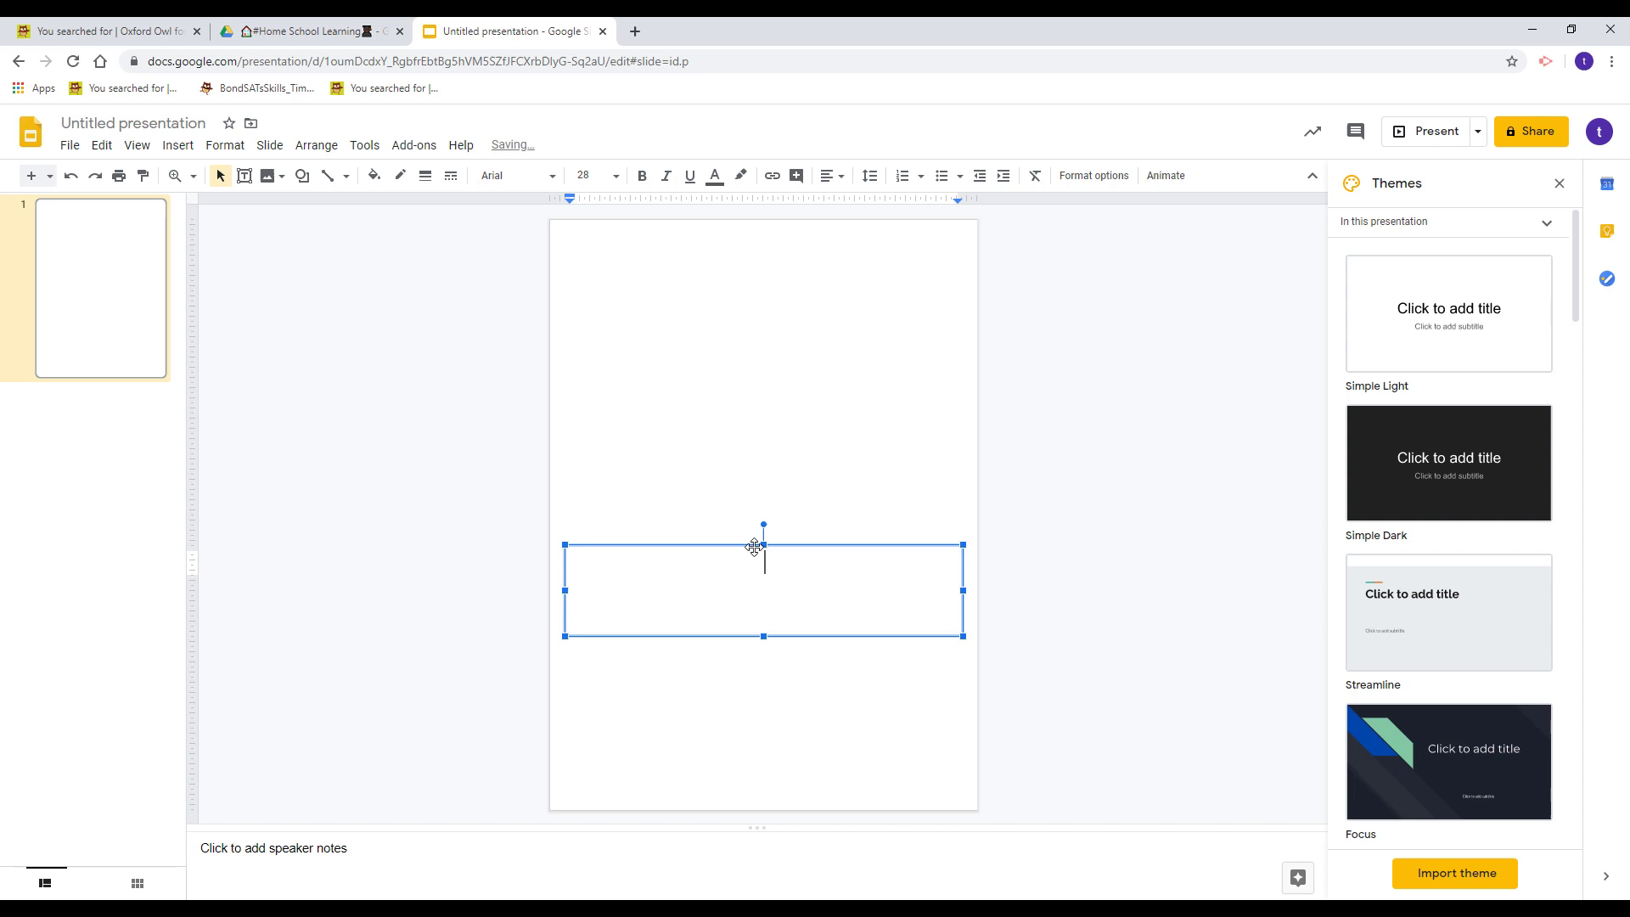
key("Escape")
key("Delete")
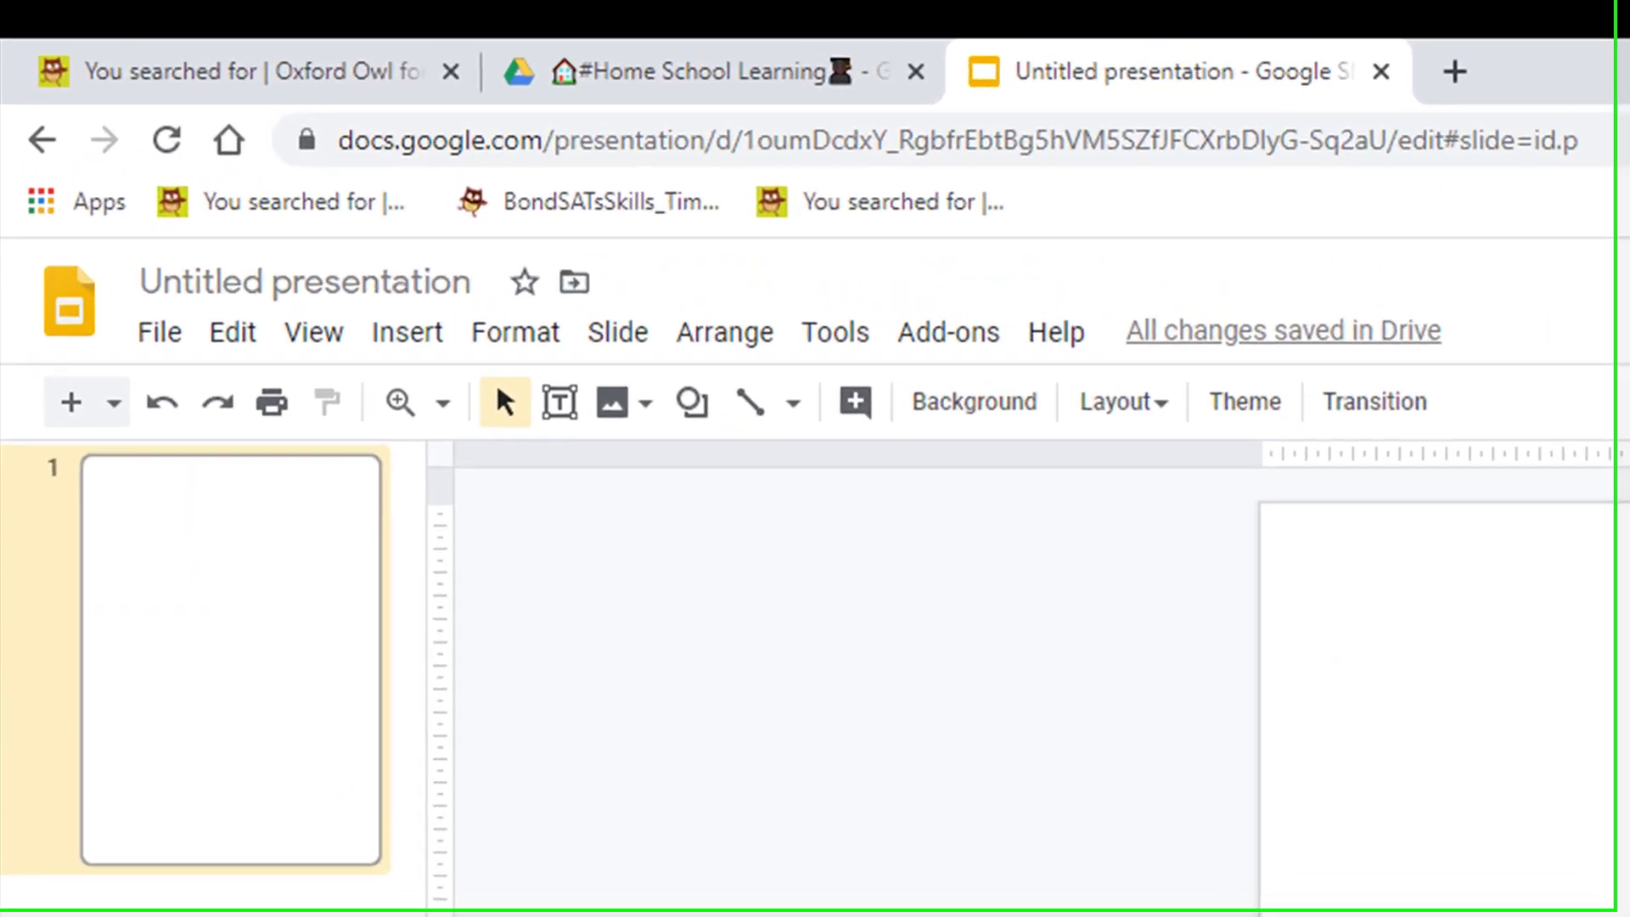
- Upload the Sats Band image from the computer as the slide background
left_click(1011, 432)
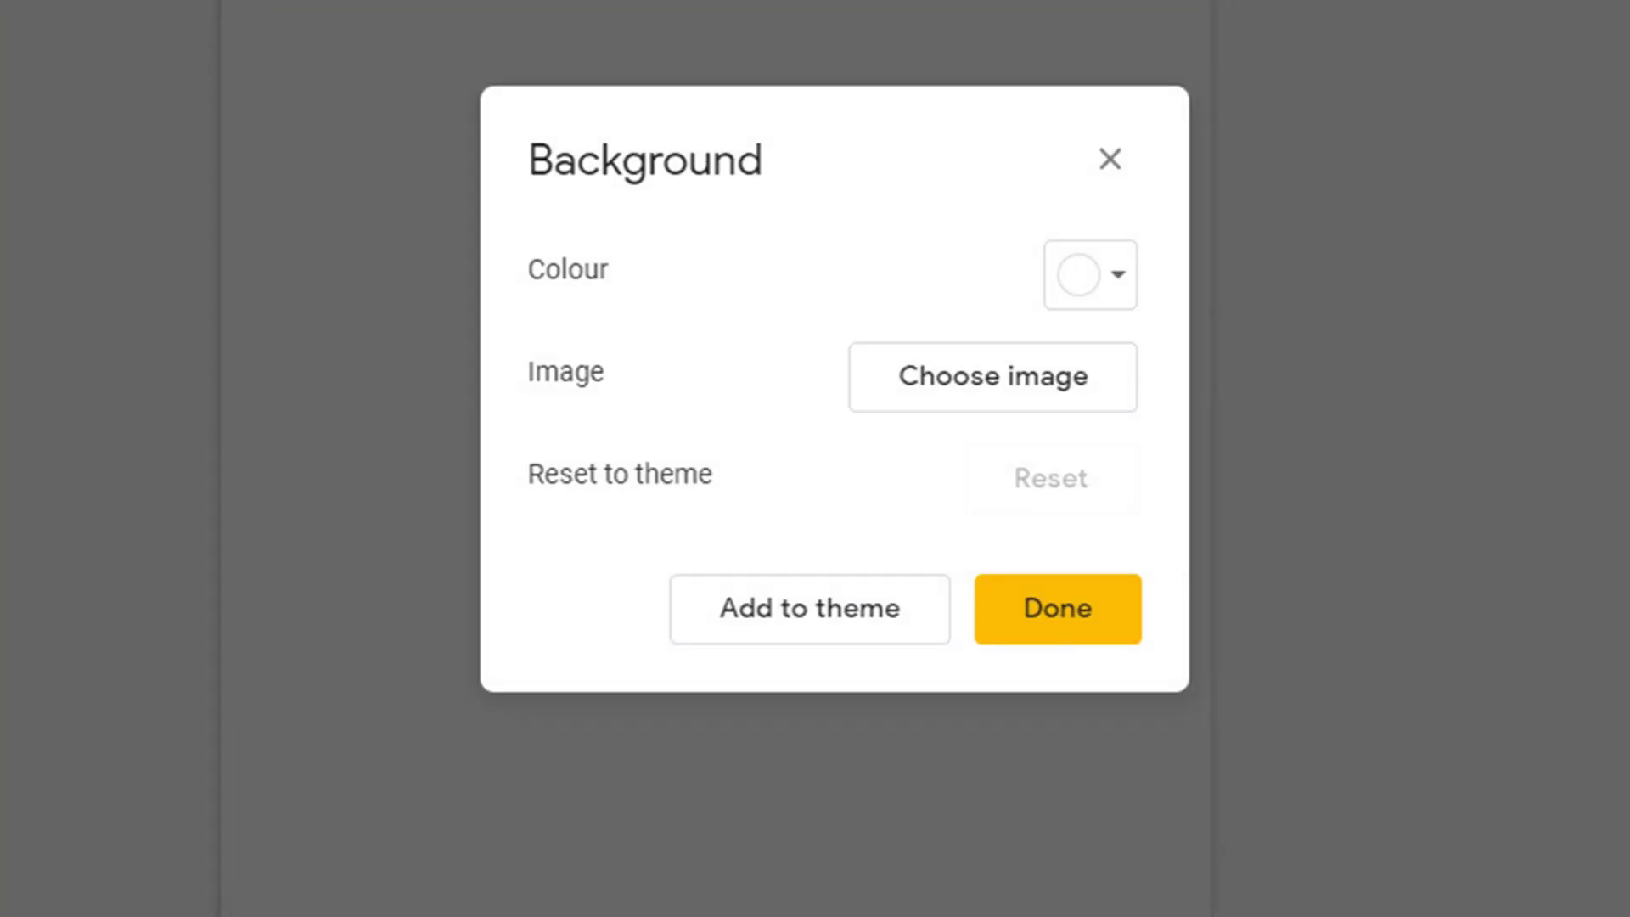
left_click(1073, 407)
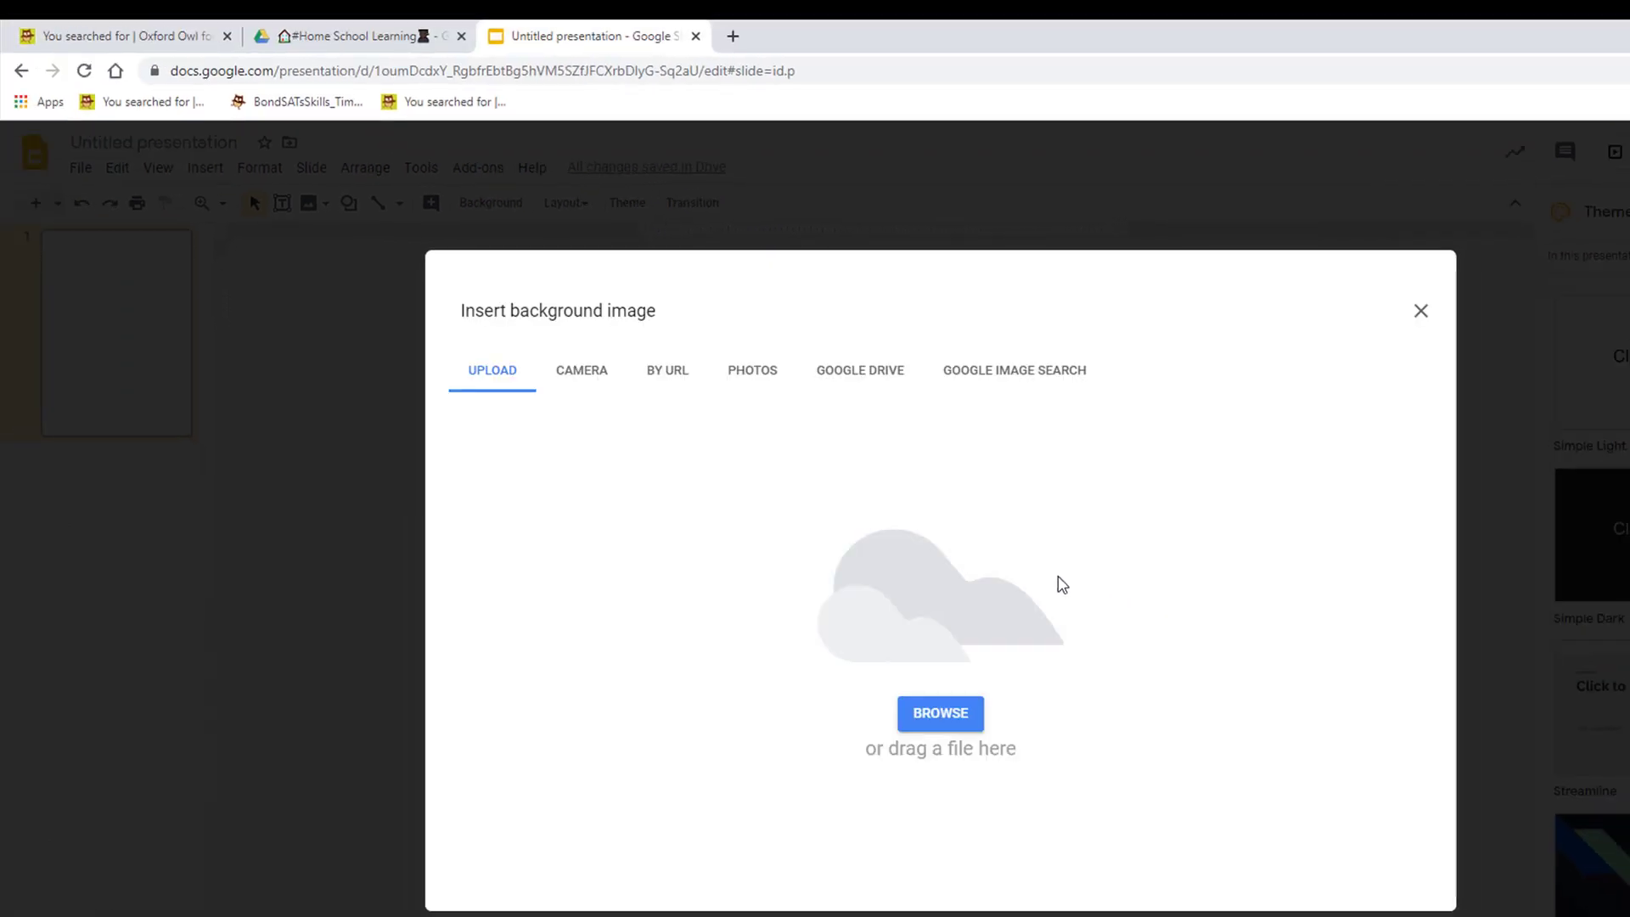
left_click(922, 718)
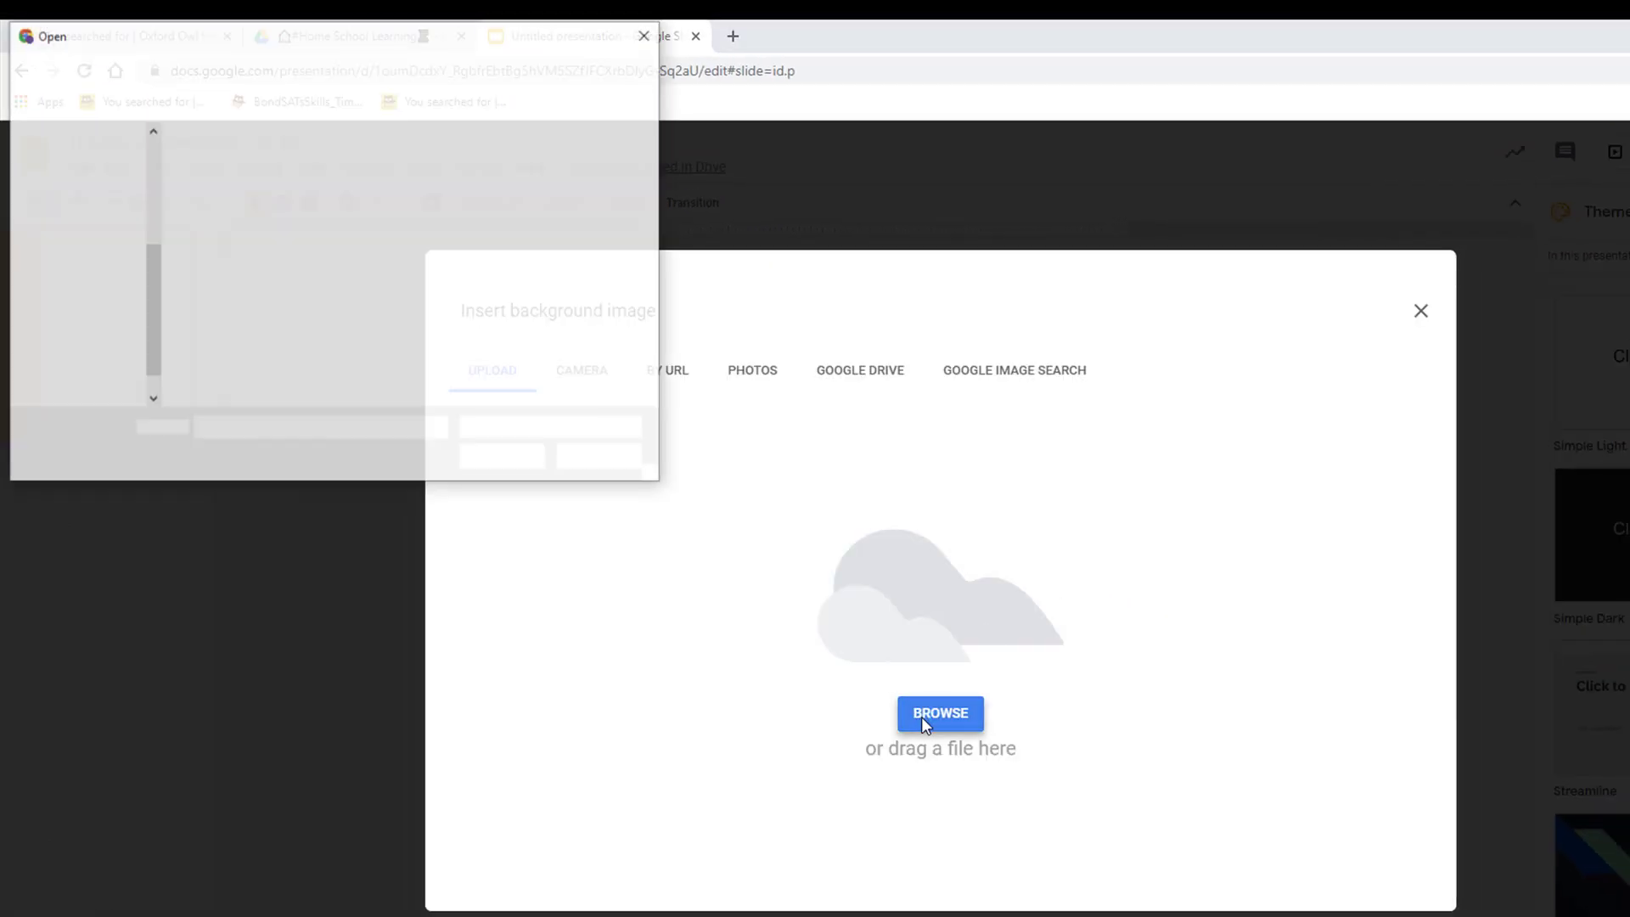
left_click(472, 198)
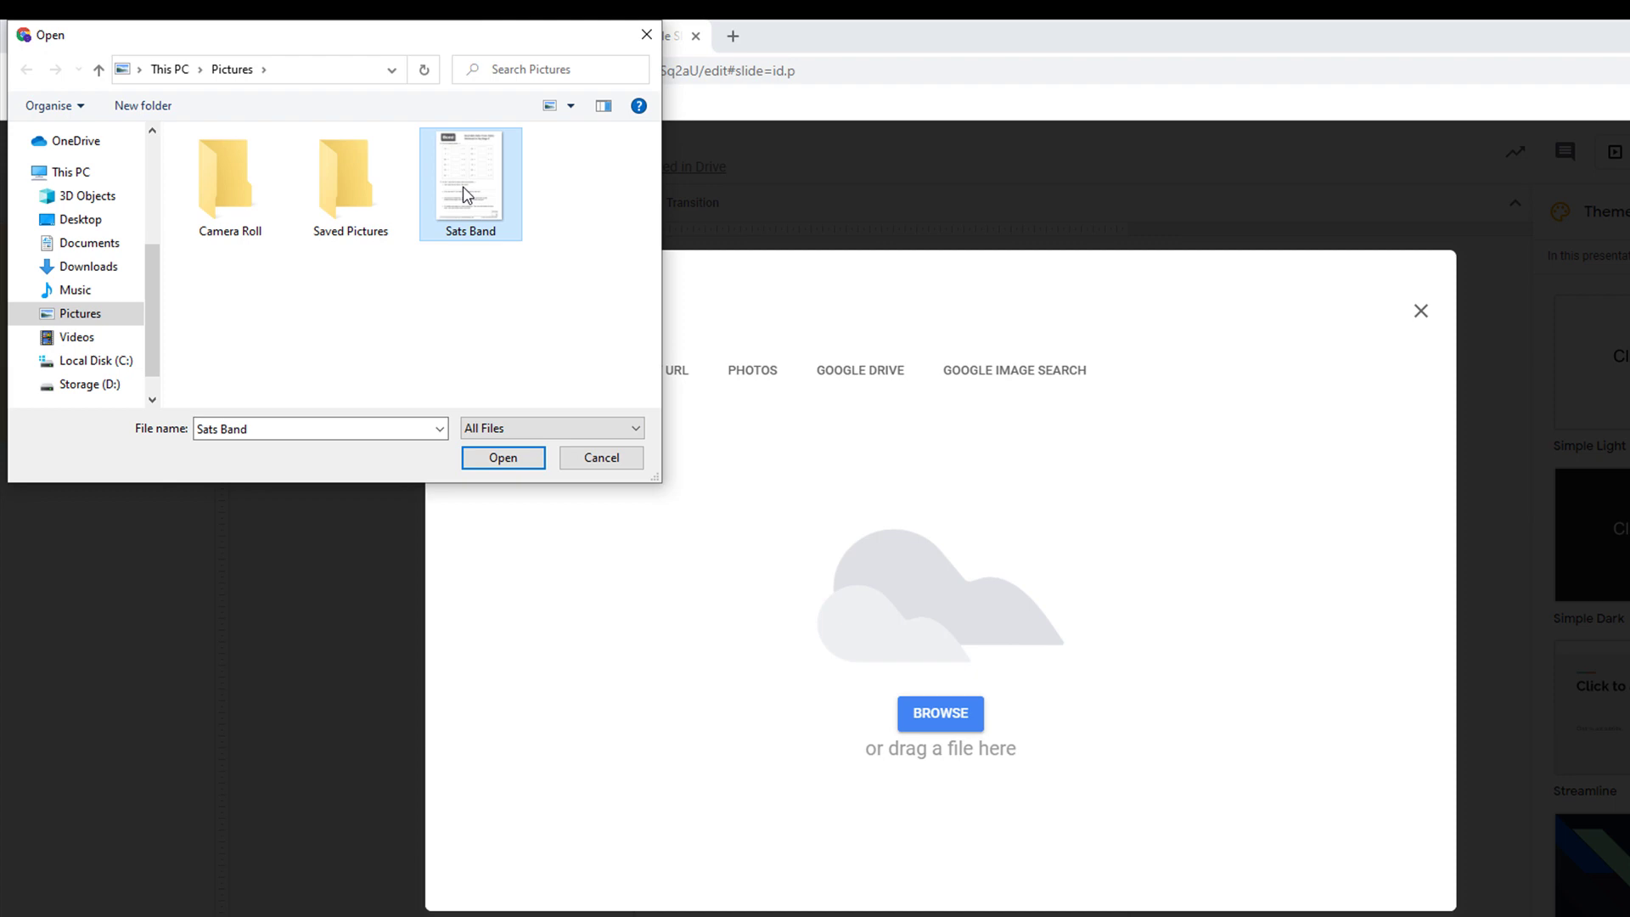
left_click(518, 457)
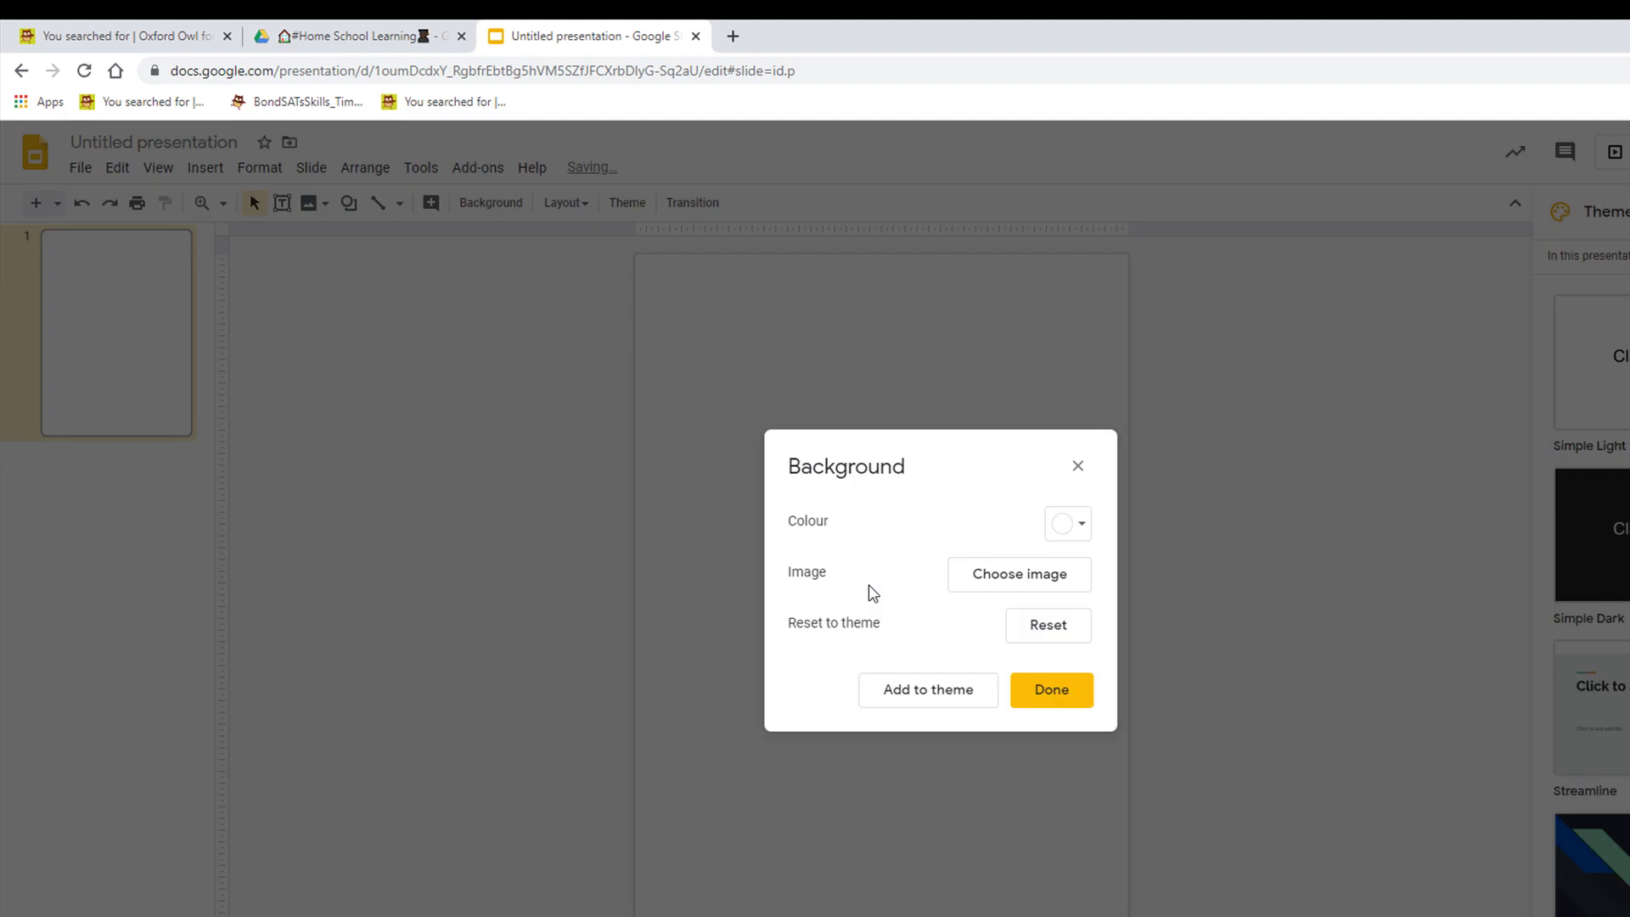
left_click(1054, 703)
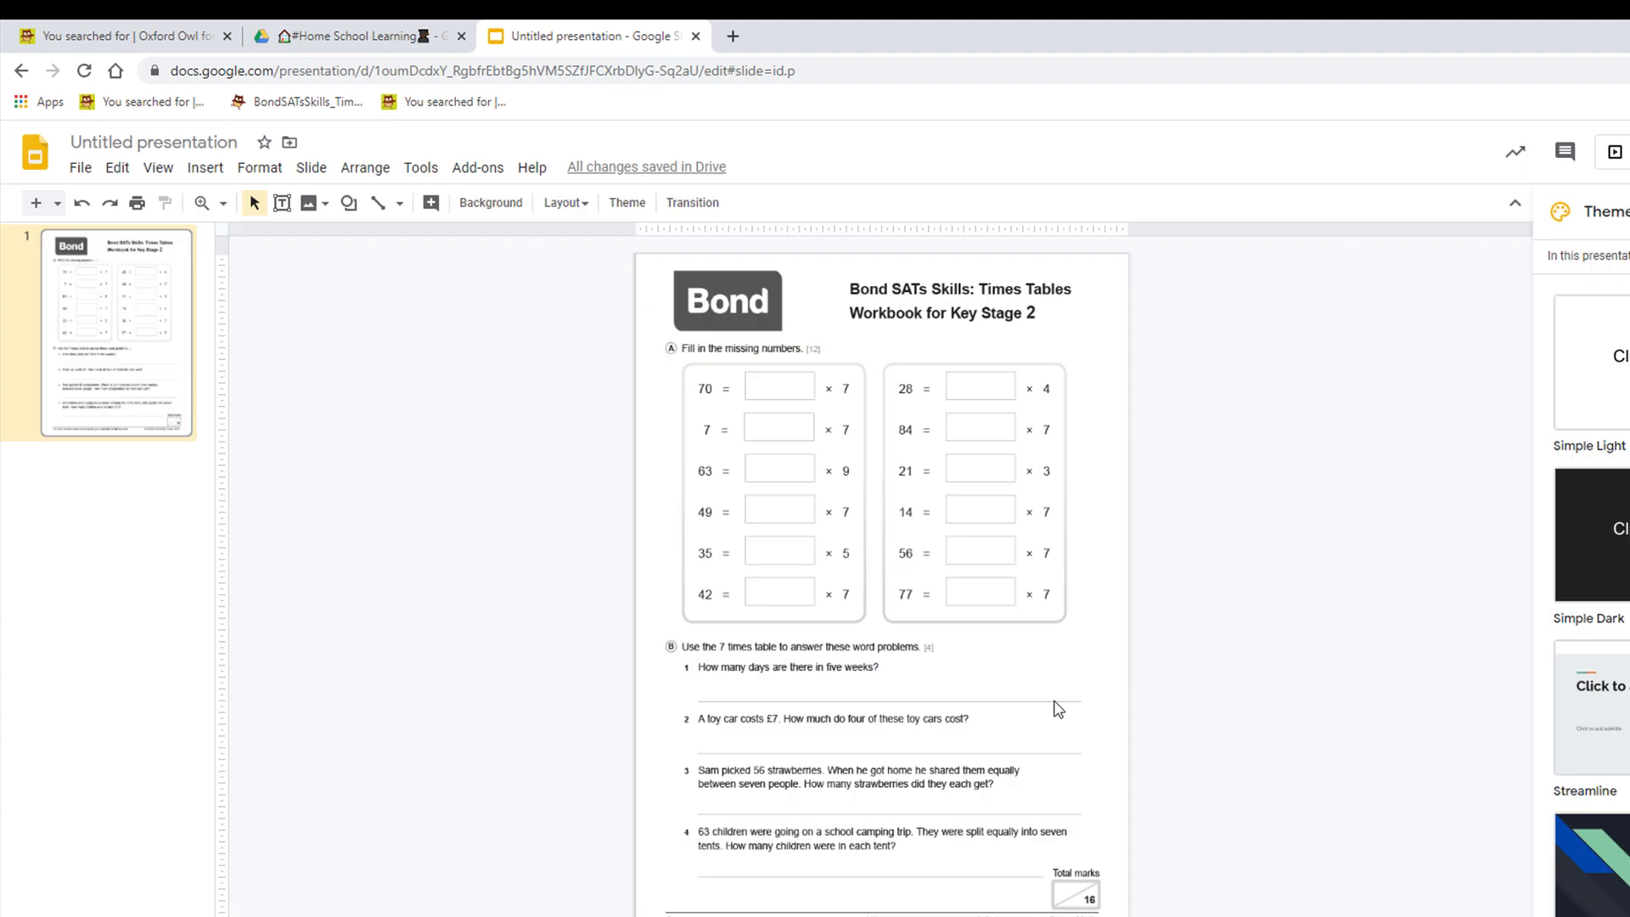
- Draw a text box sized to fill the 70 = answer space
left_click_drag(874, 418, 764, 485)
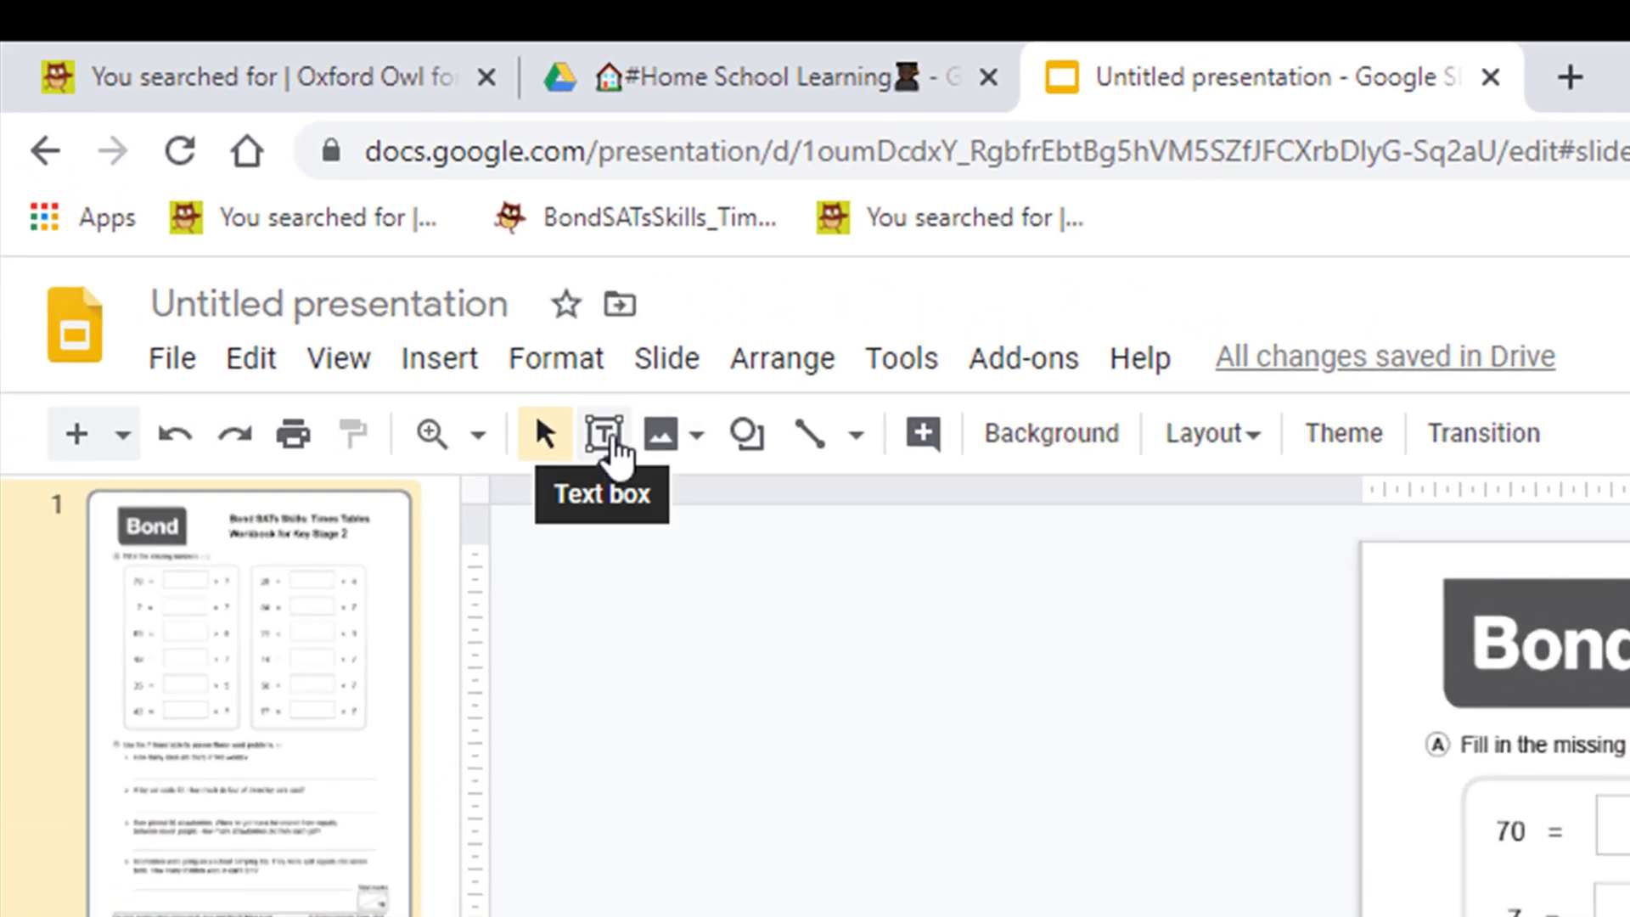
left_click(613, 438)
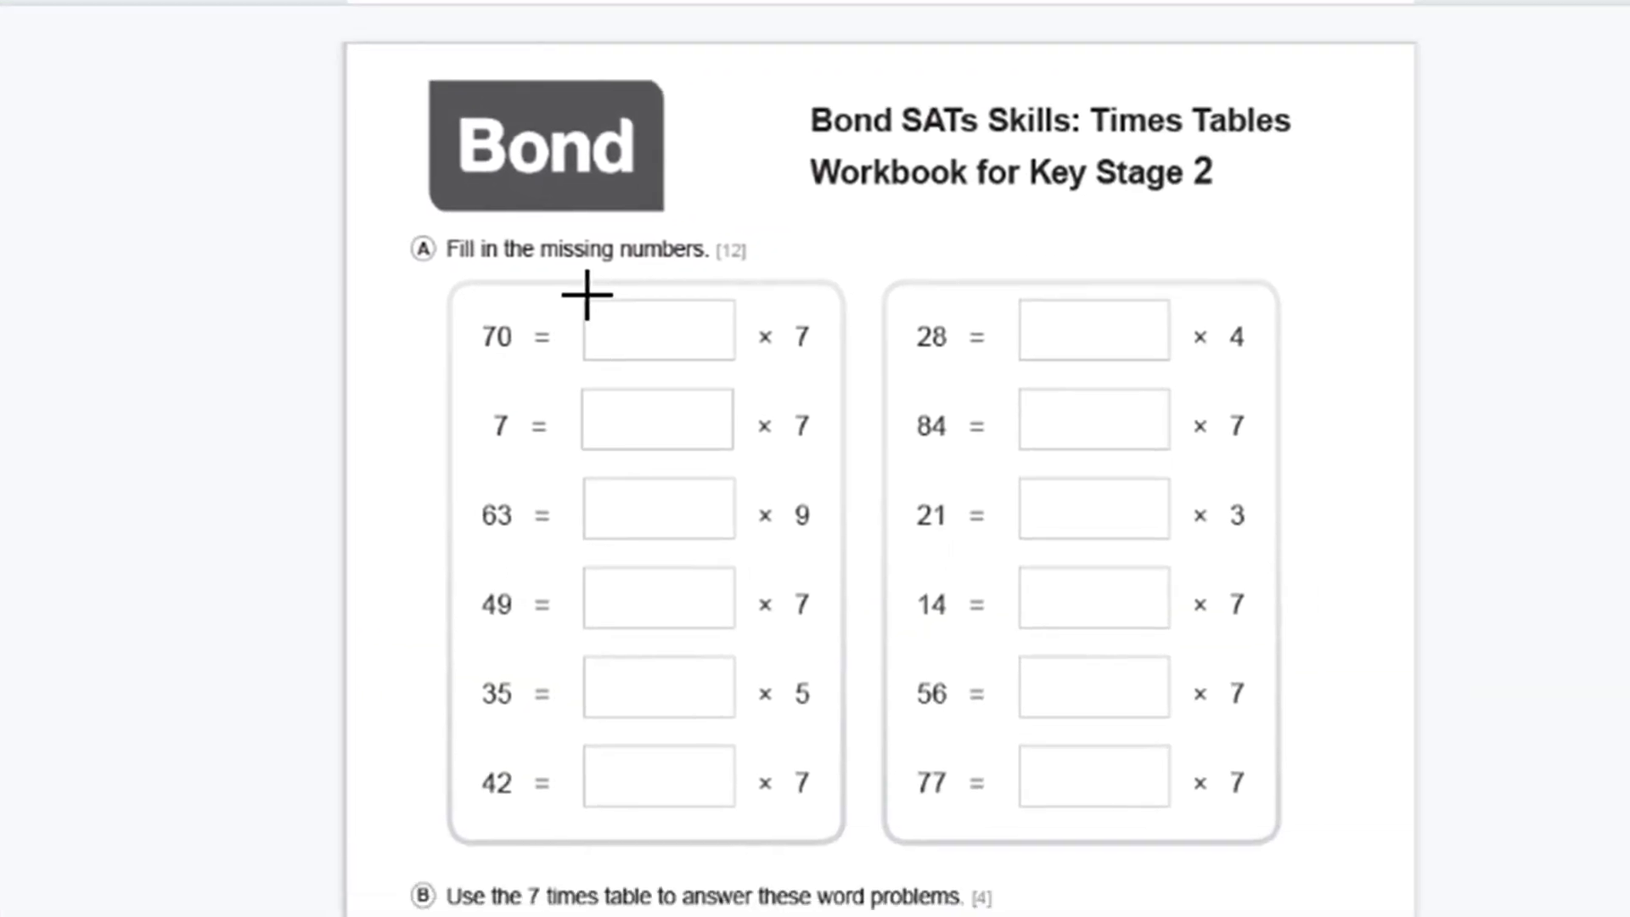
left_click_drag(1544, 768, 1560, 790)
left_click_drag(604, 322, 737, 361)
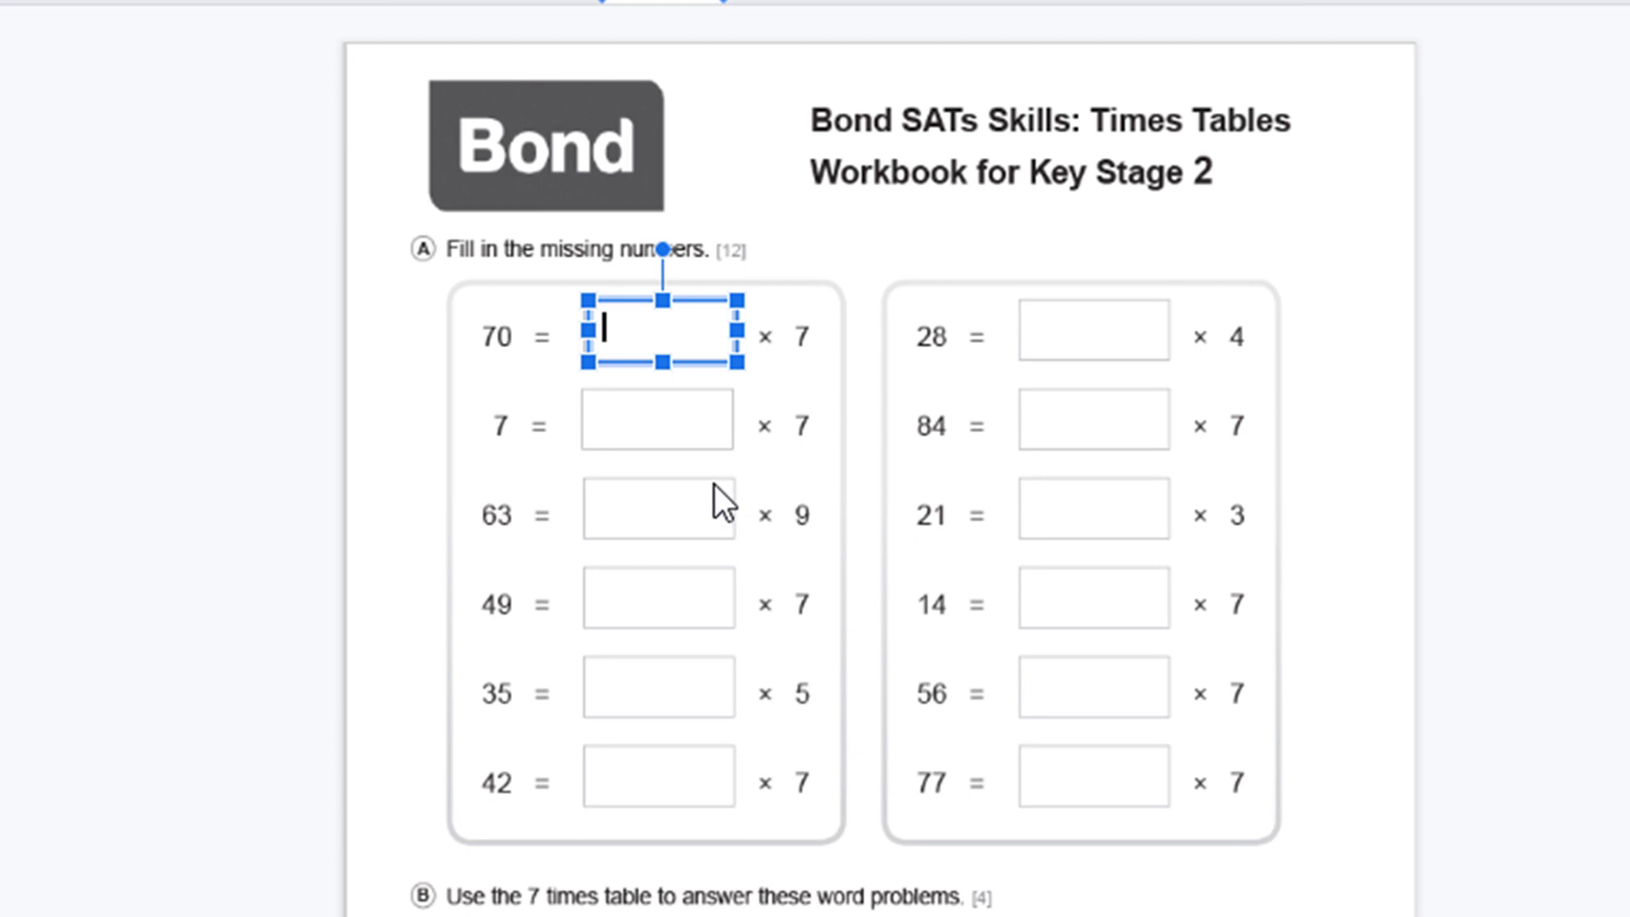
left_click(702, 434)
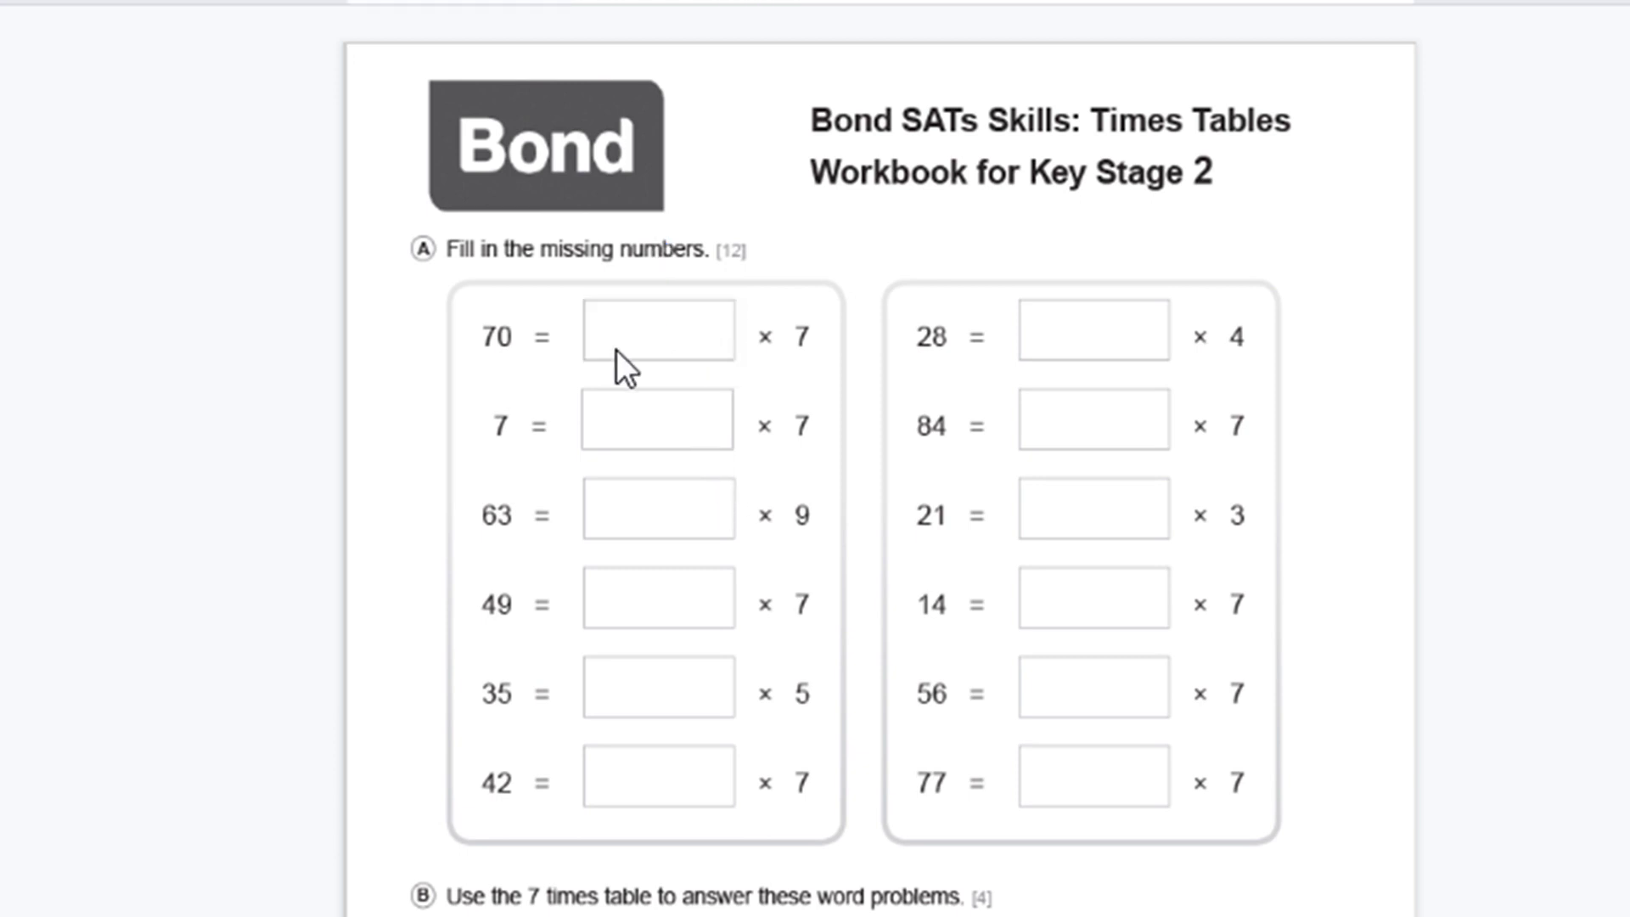
- Enter 'Type here' in the box and place a duplicate over the 7 = answer space
left_click(679, 335)
type("ty")
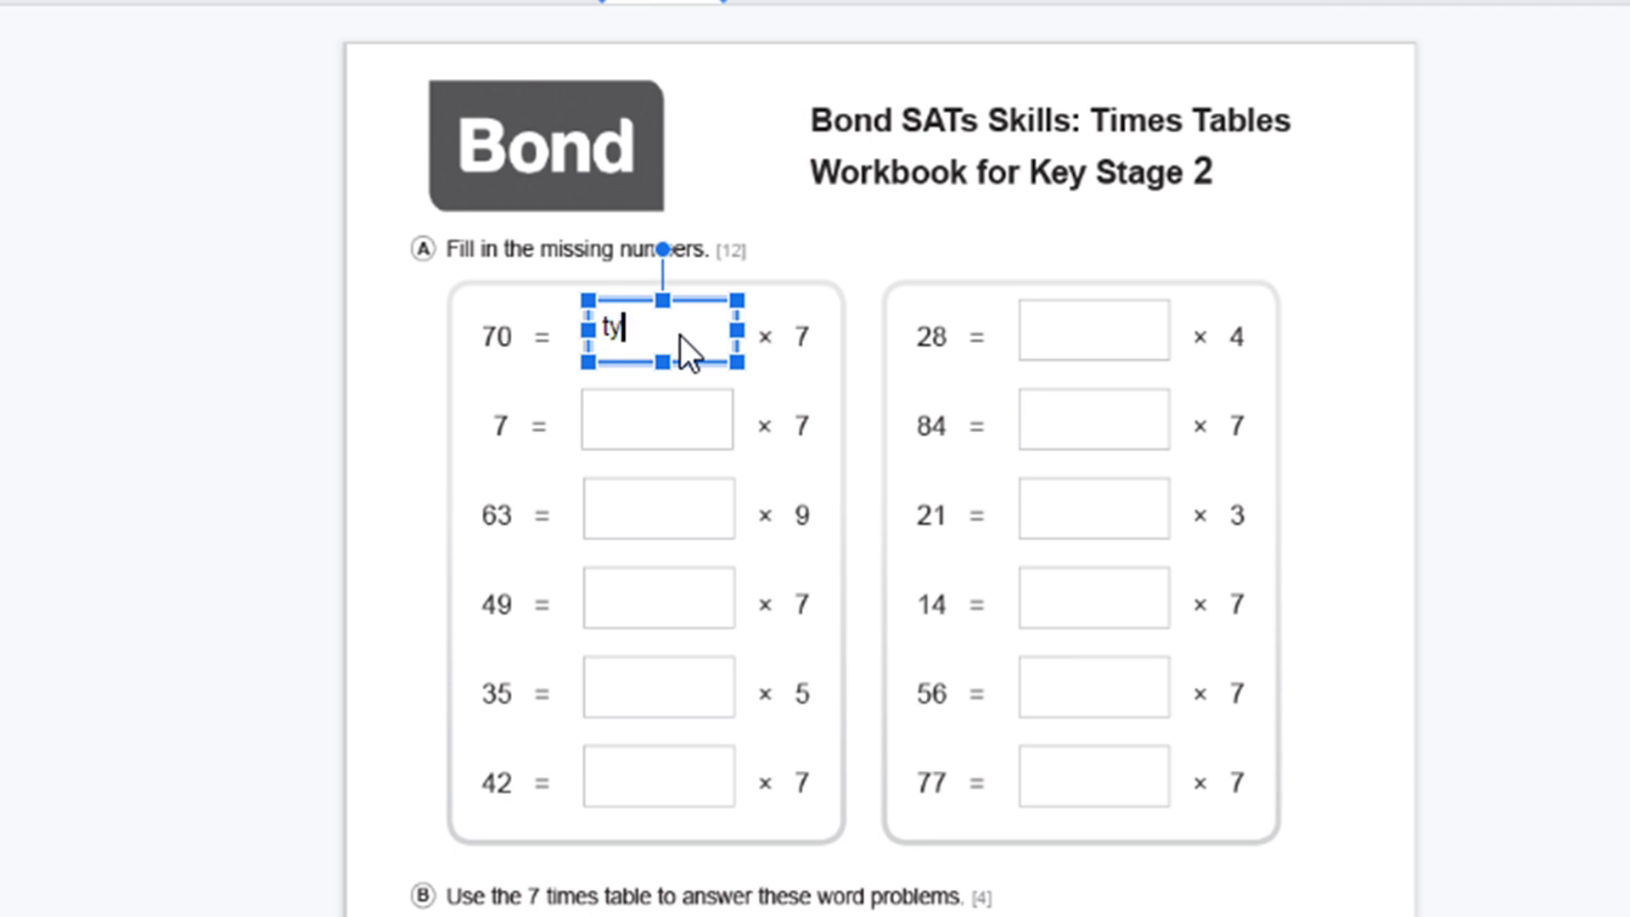
type("pe here")
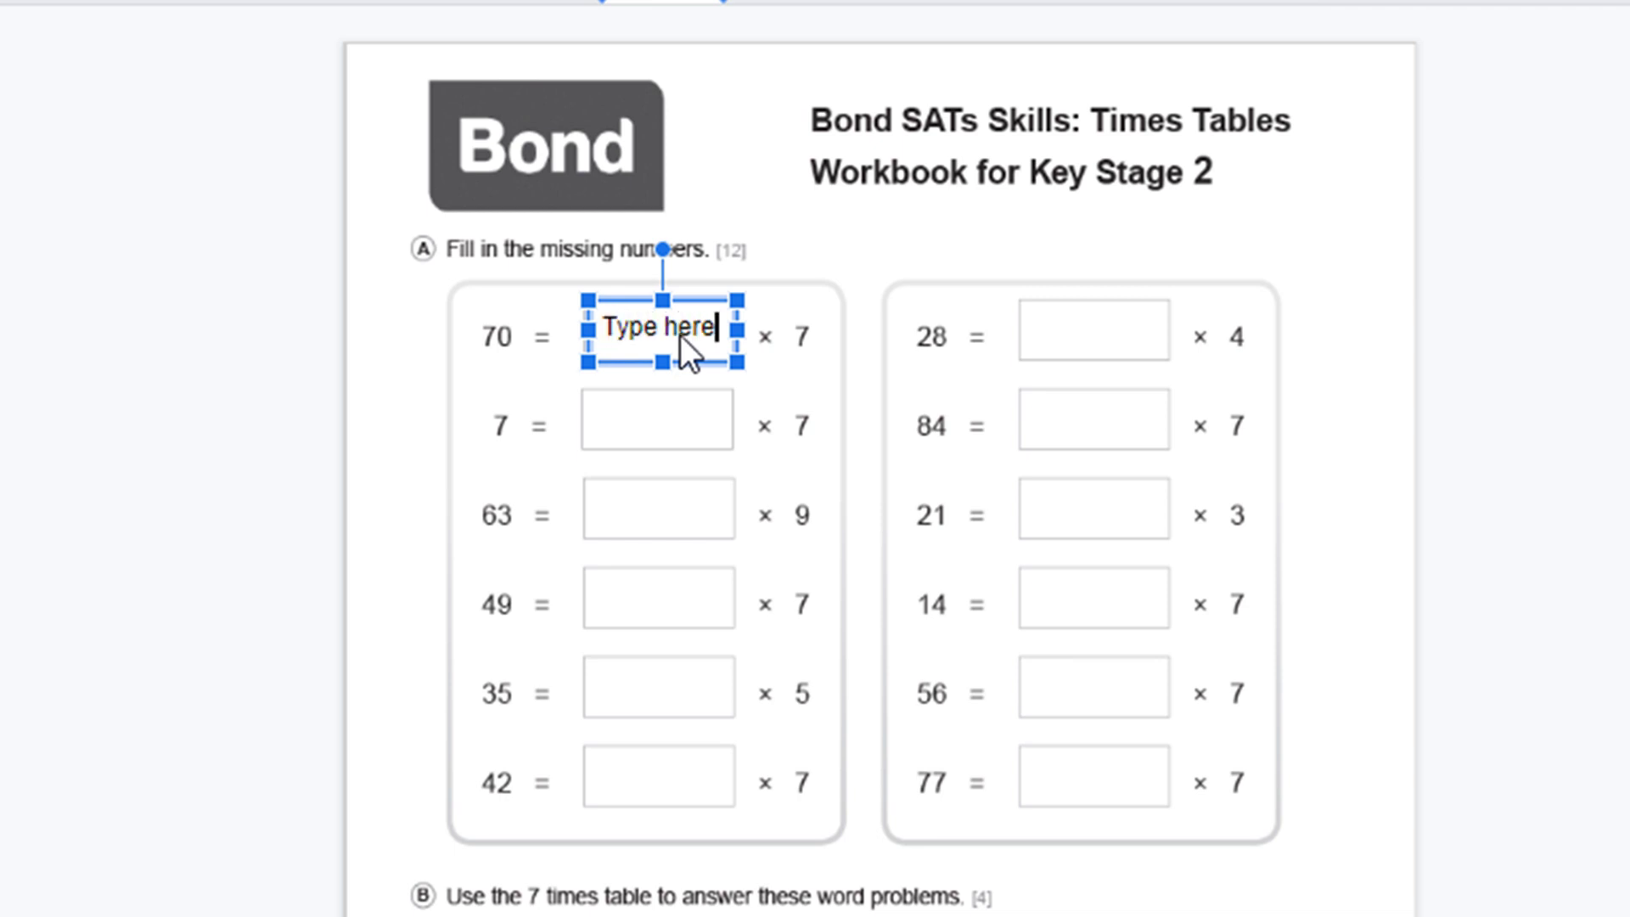
left_click(751, 532)
left_click(701, 333)
key("ctrl+d")
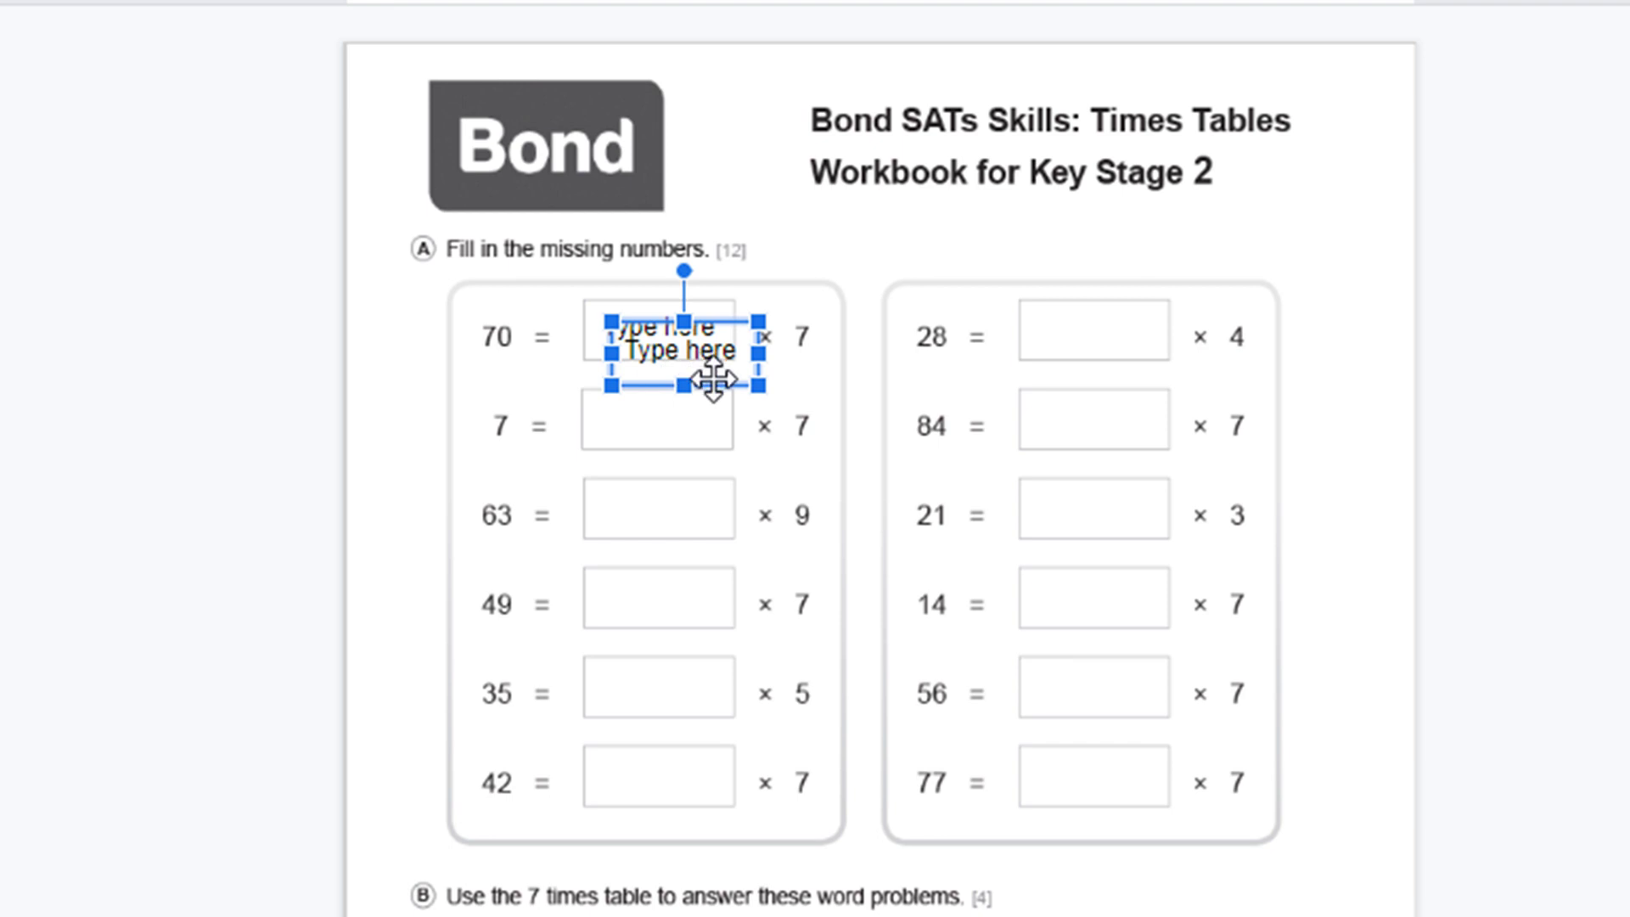
left_click_drag(713, 379, 1324, 363)
- Add the last 'Type here' copy and rename the file 'Bond SATs Skills Times Table Workbook for Key Stage 2'
key("ctrl+d")
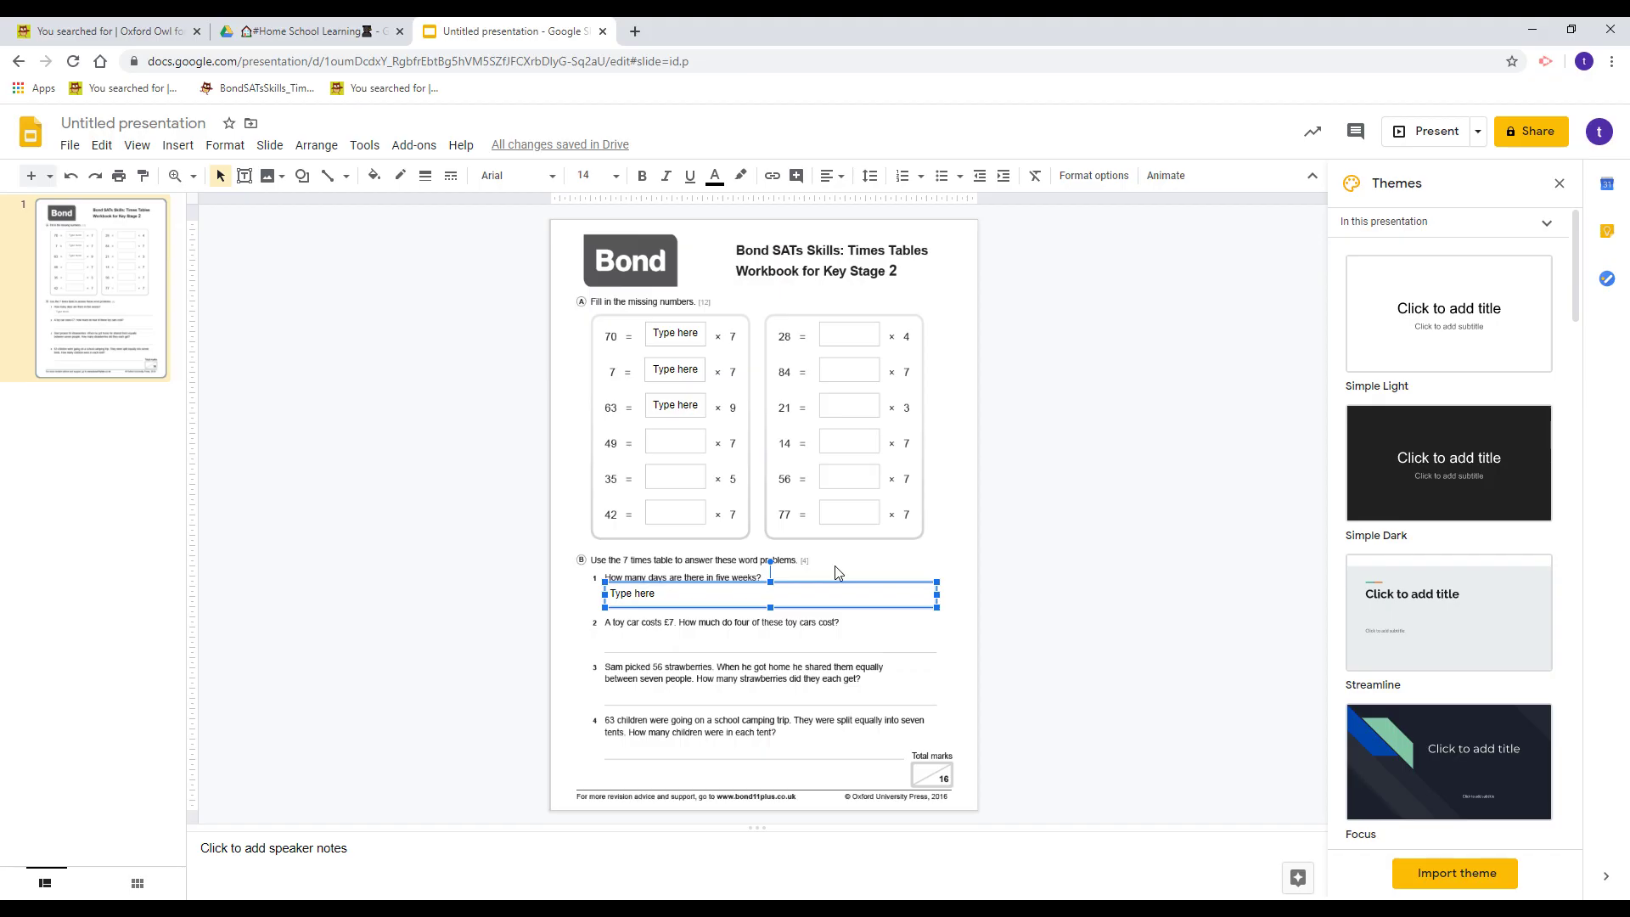
left_click(836, 568)
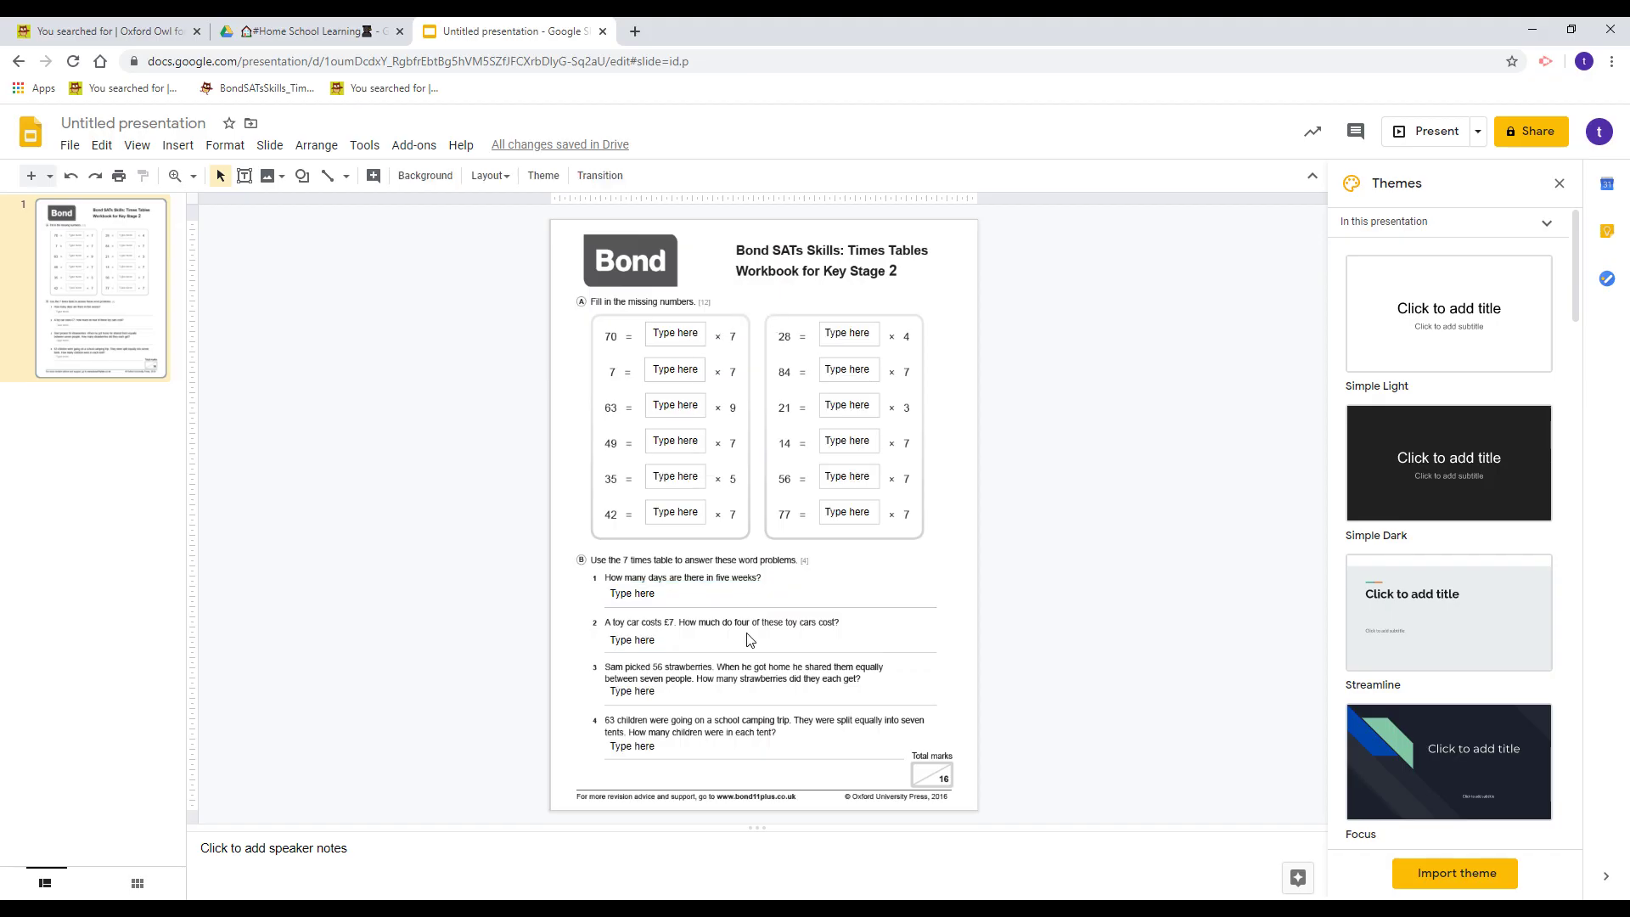
left_click(210, 124)
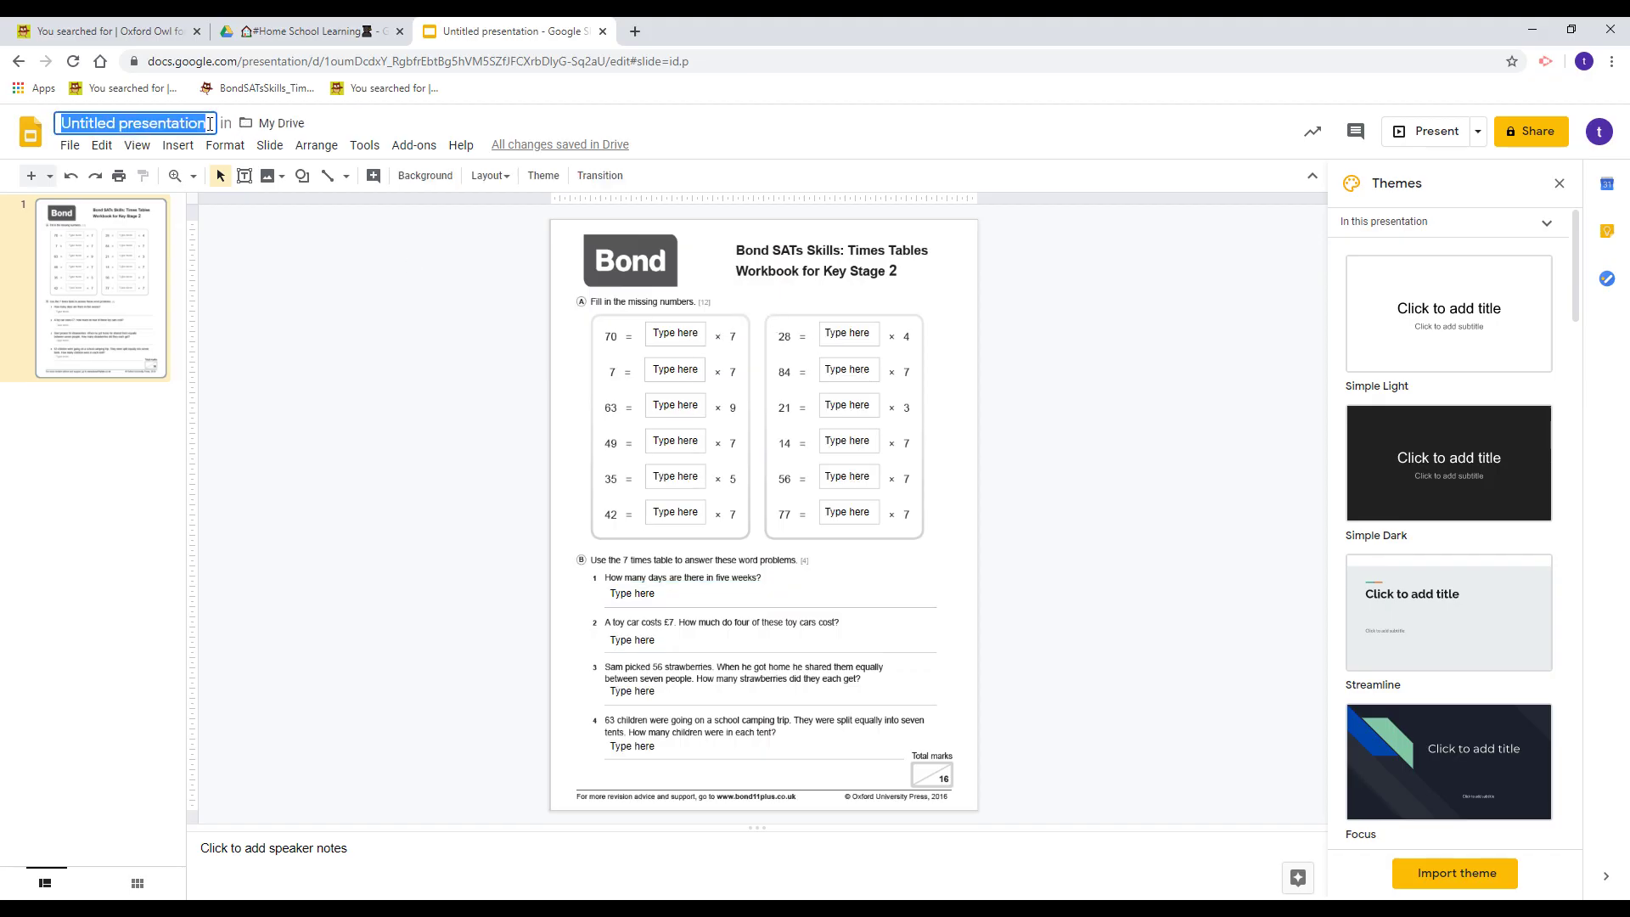
type("Bond SATs Skills Times Table Workbook for Key Stage 2")
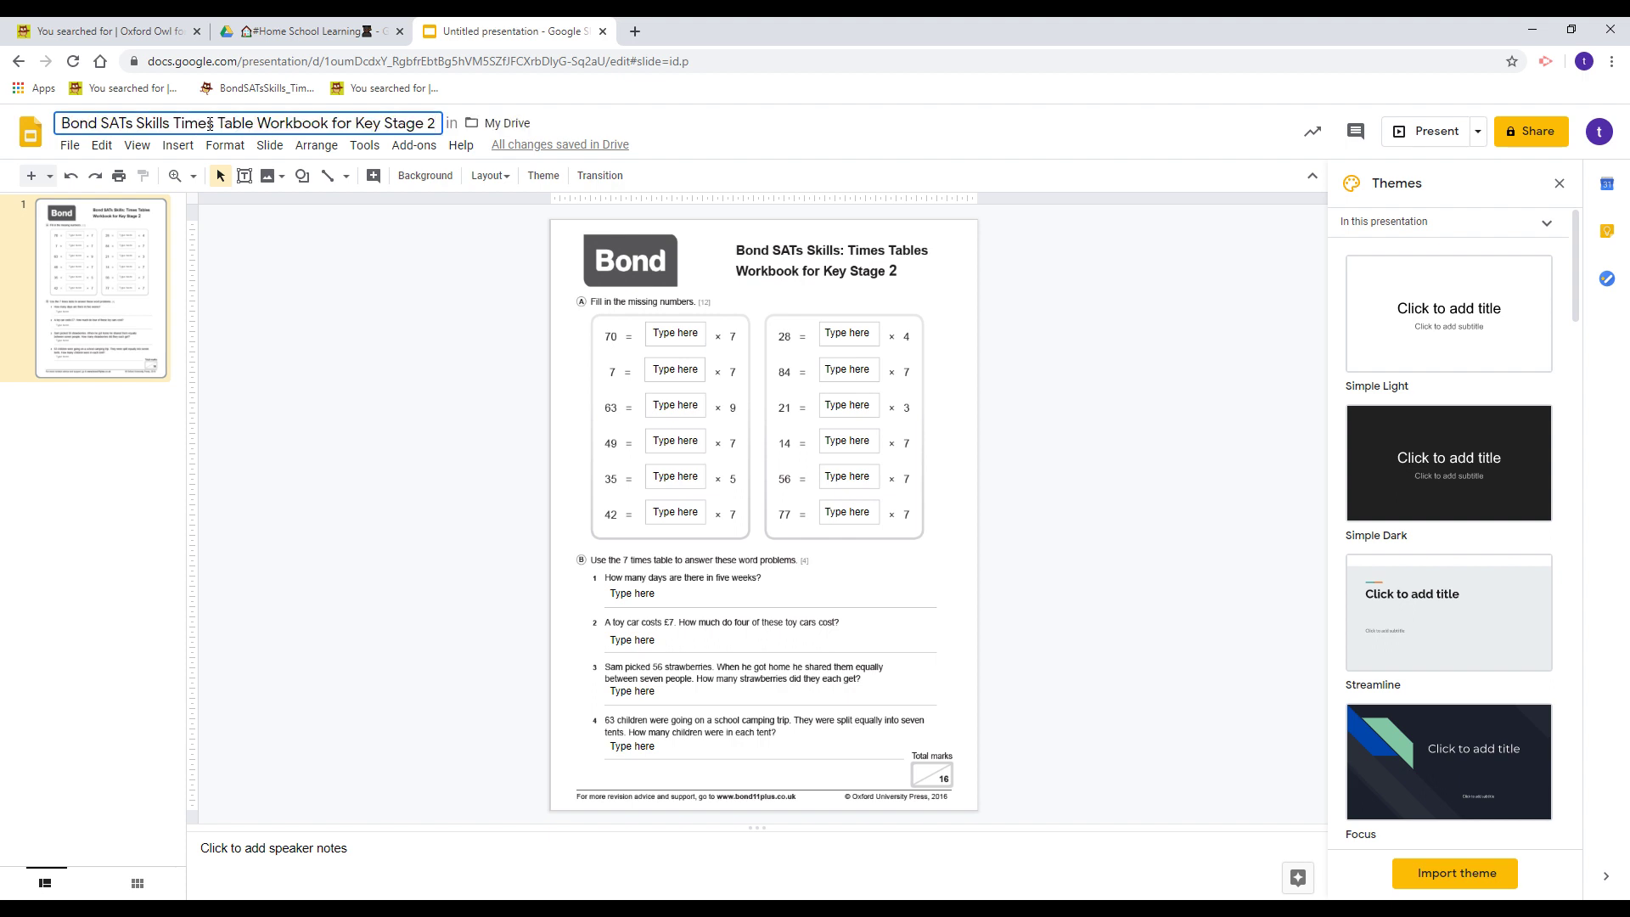
key("Return")
left_click(671, 31)
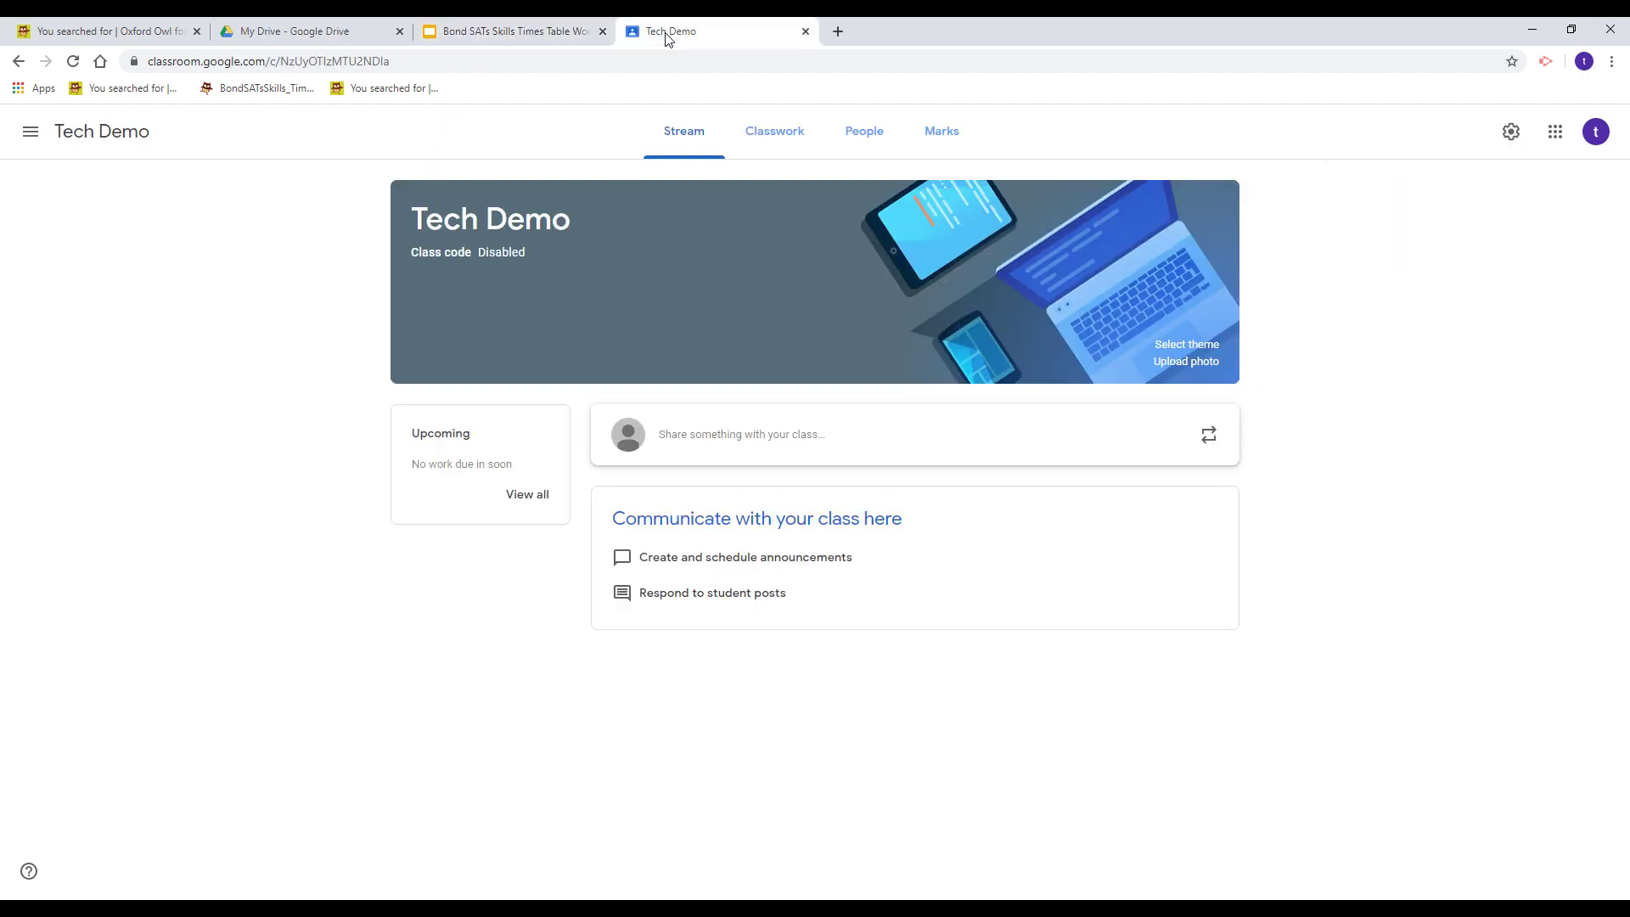
- Create a Tech Demo assignment titled 'Bond SATs Skills Times Table Workbook for Key Stage 2'
left_click(783, 137)
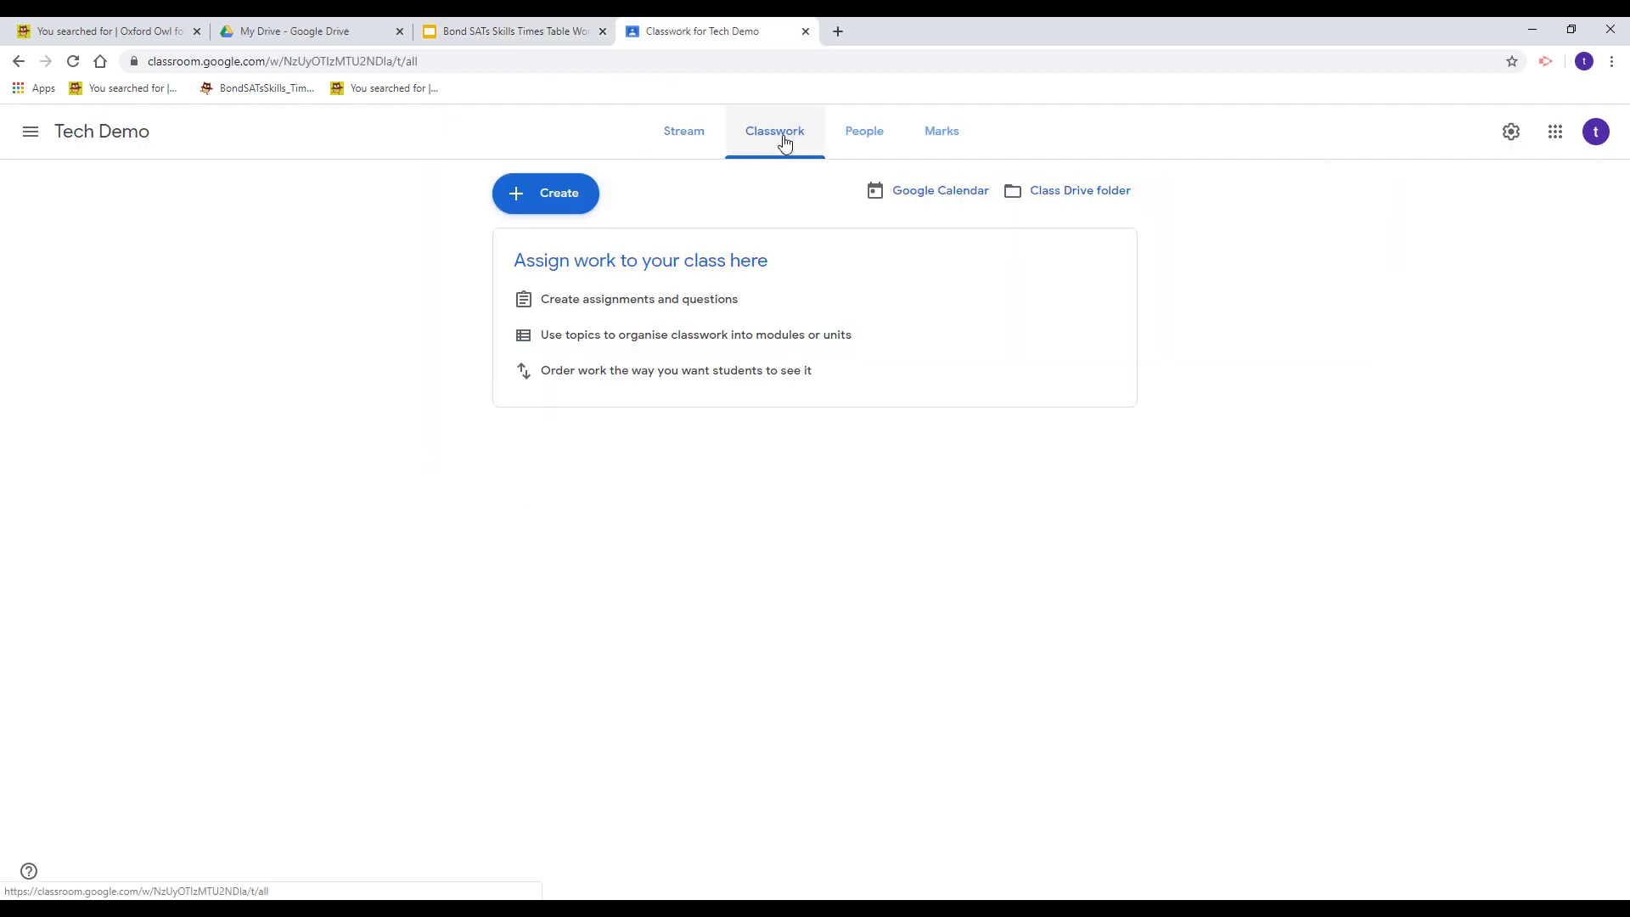
left_click(574, 211)
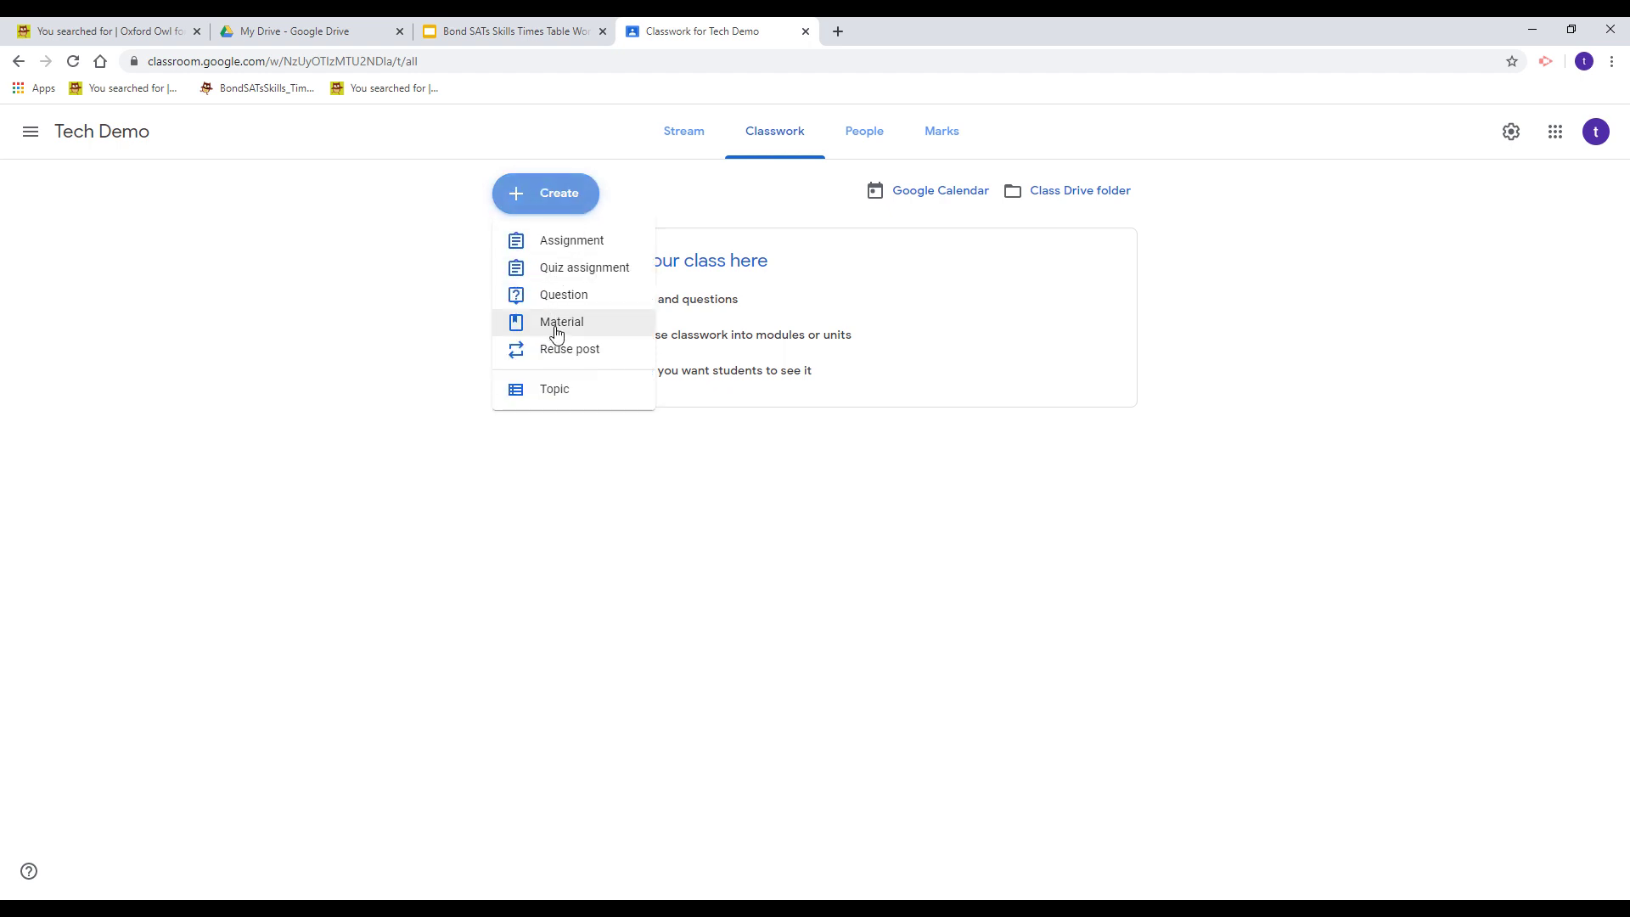
left_click(565, 244)
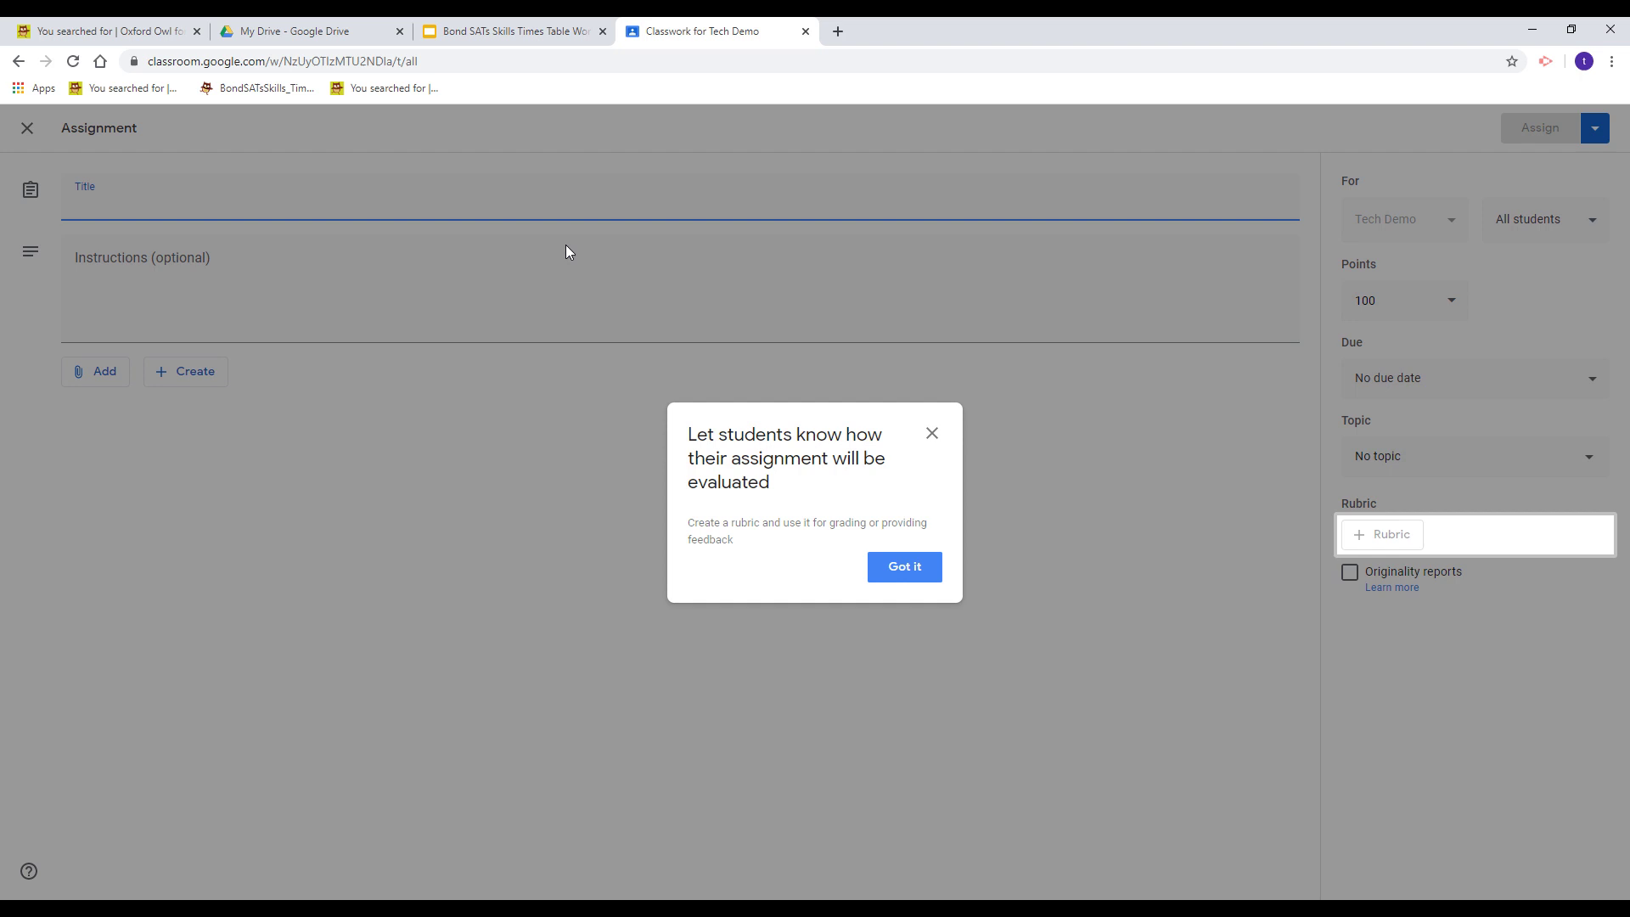
left_click(902, 566)
type("Bond SATs Skills Times Table Workbook for Key Stage 2")
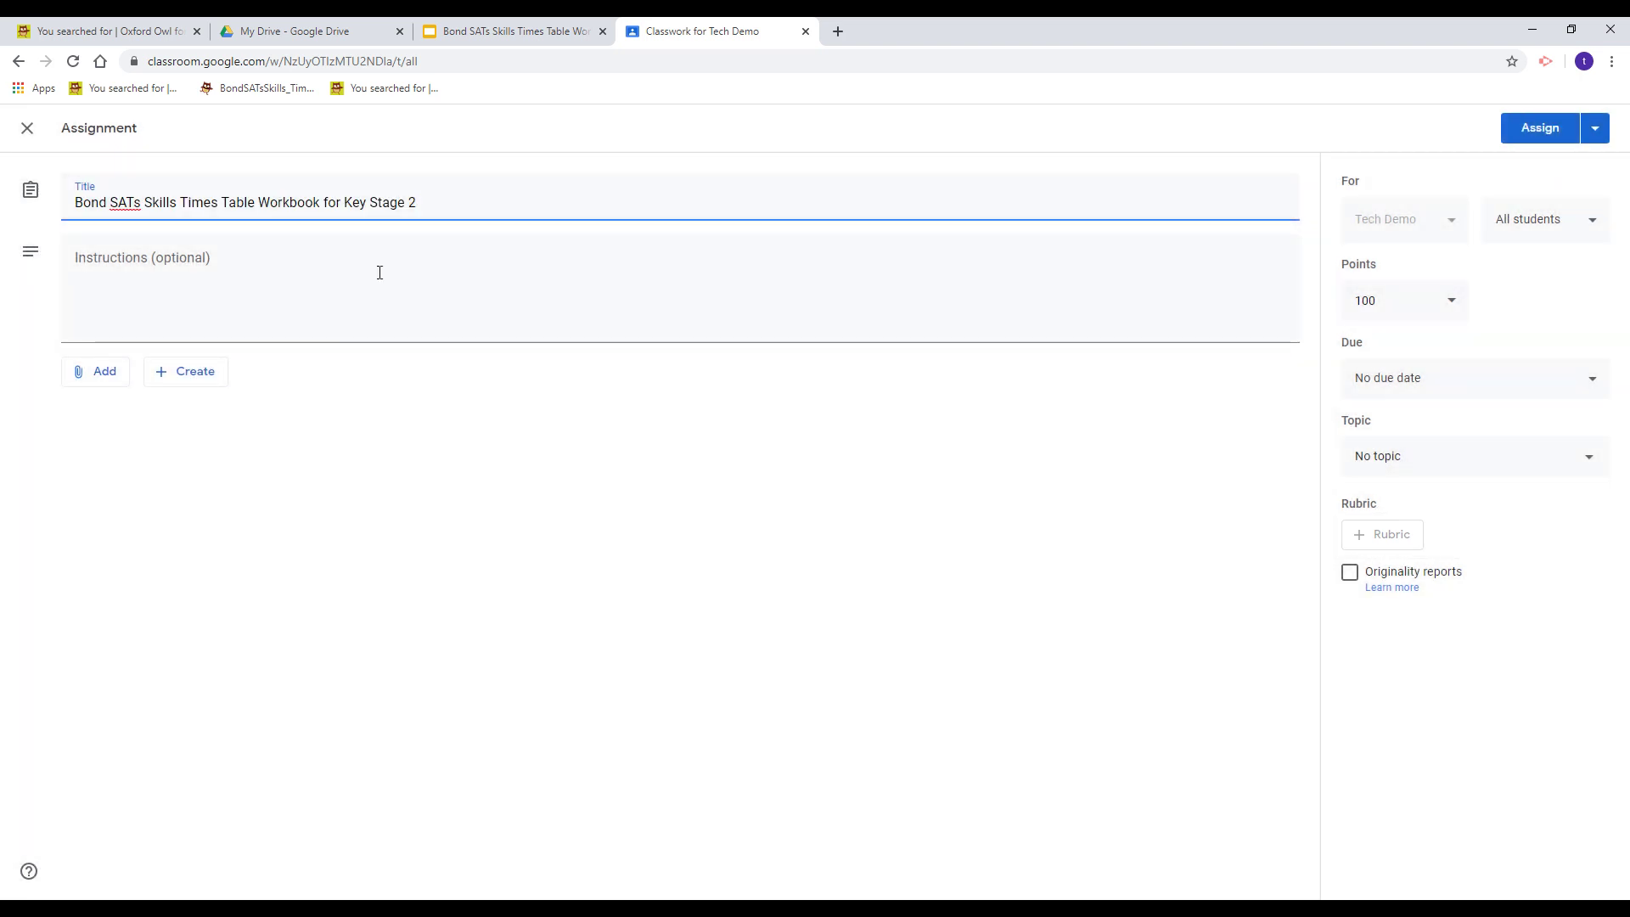
left_click(111, 382)
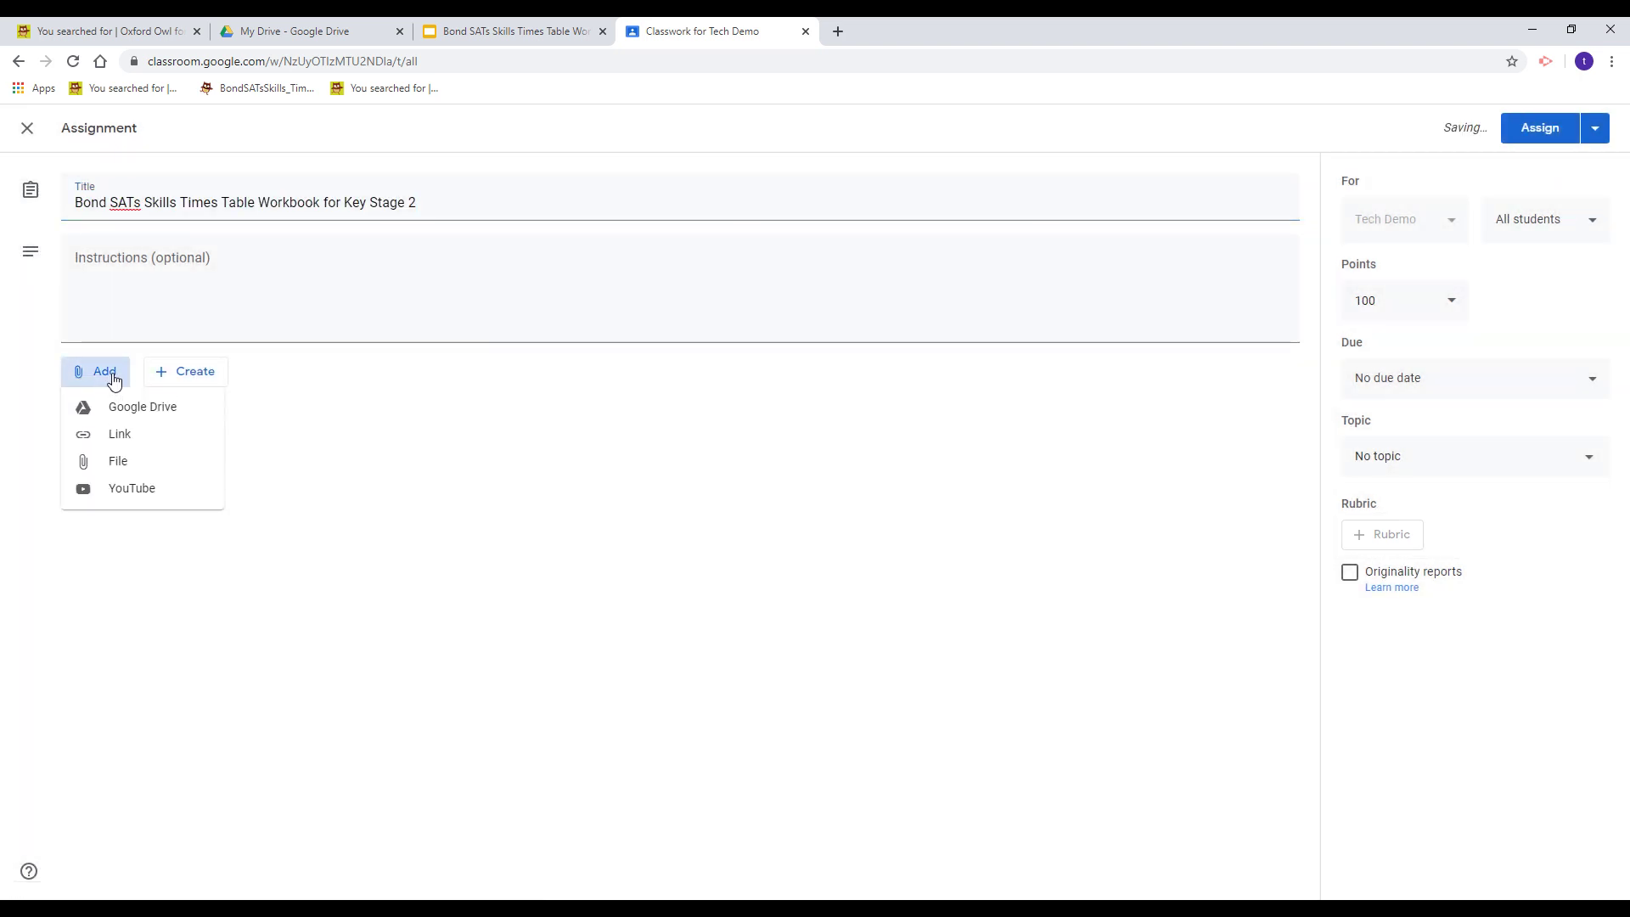
left_click(150, 416)
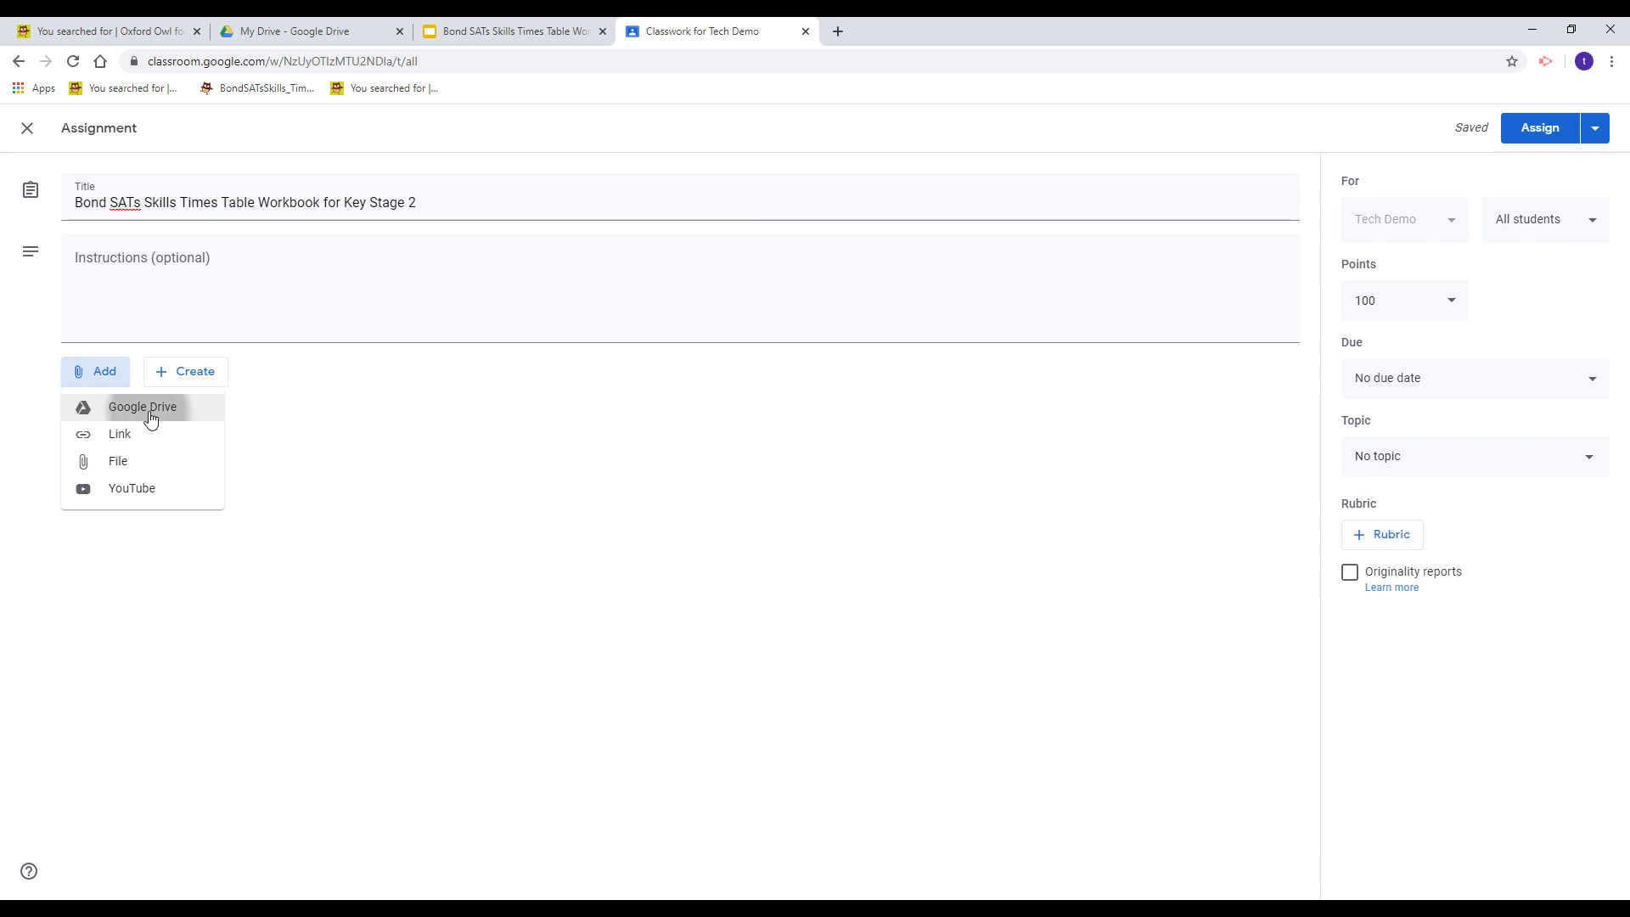
- Attach the workbook presentation from Drive with 'Make a copy for each student' and assign it
left_click(150, 416)
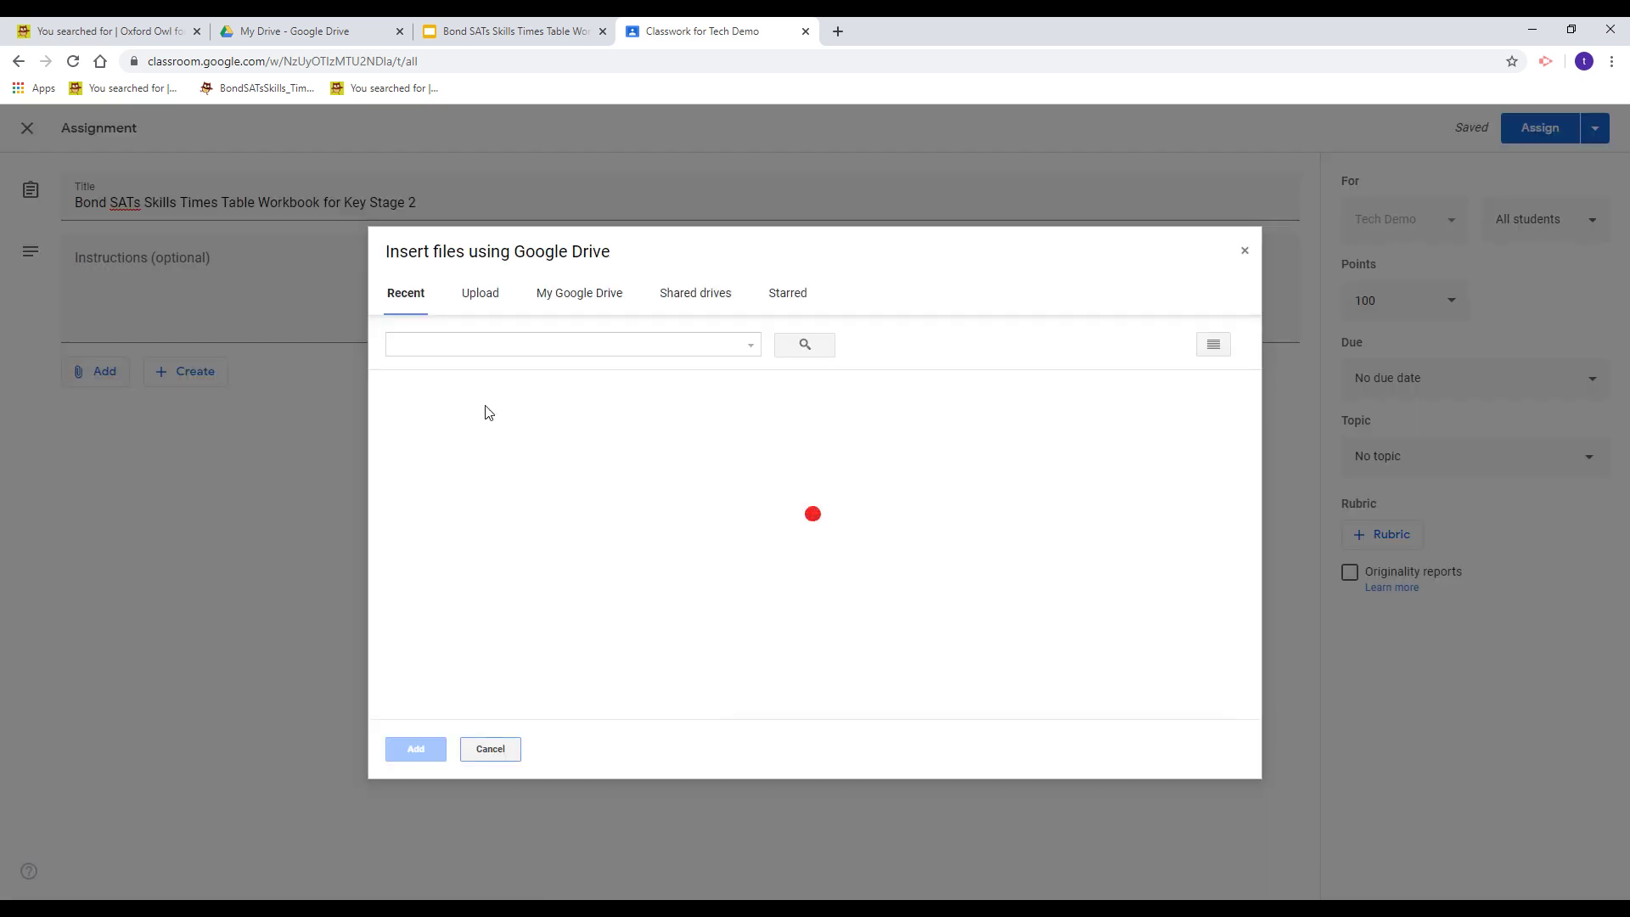
left_click(467, 474)
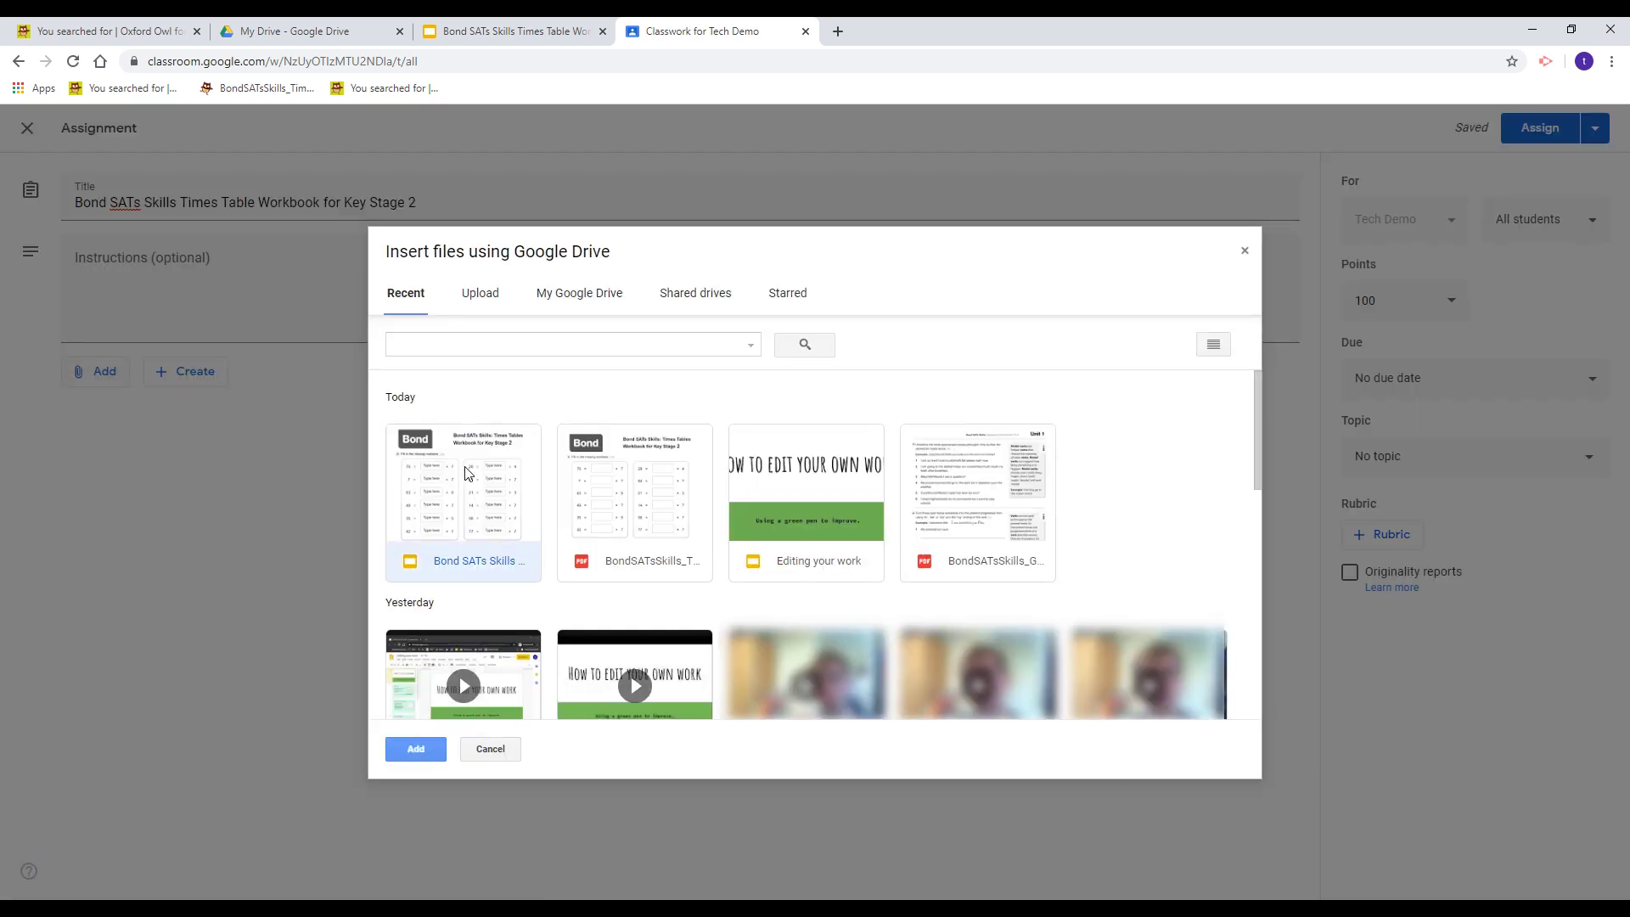
left_click(424, 751)
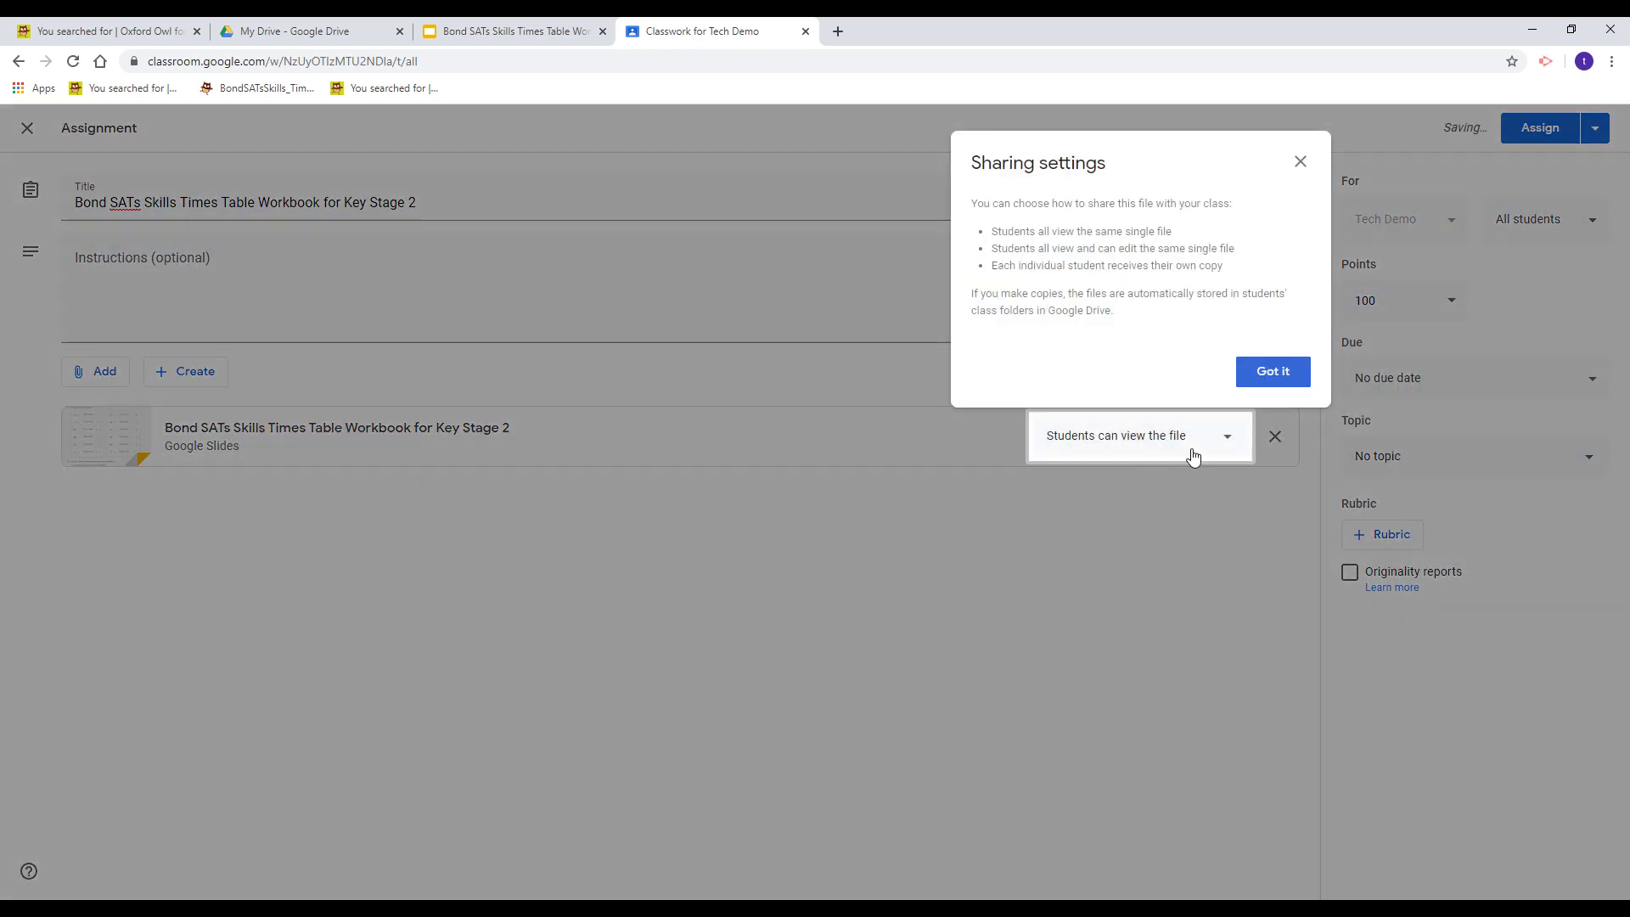
left_click(1286, 374)
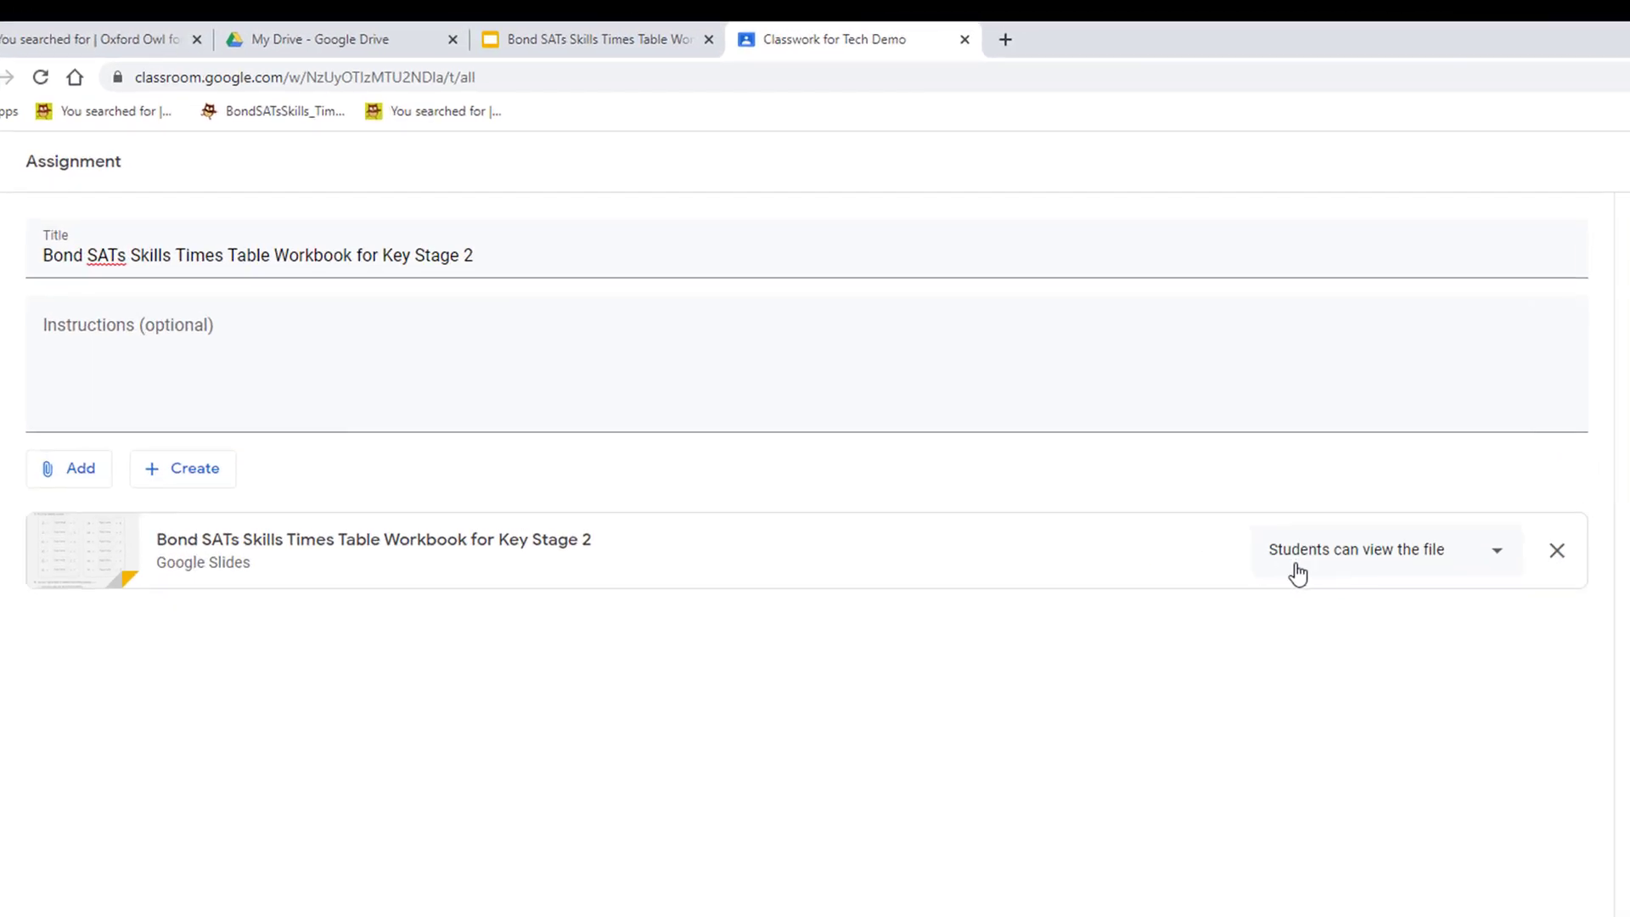
left_click(1421, 577)
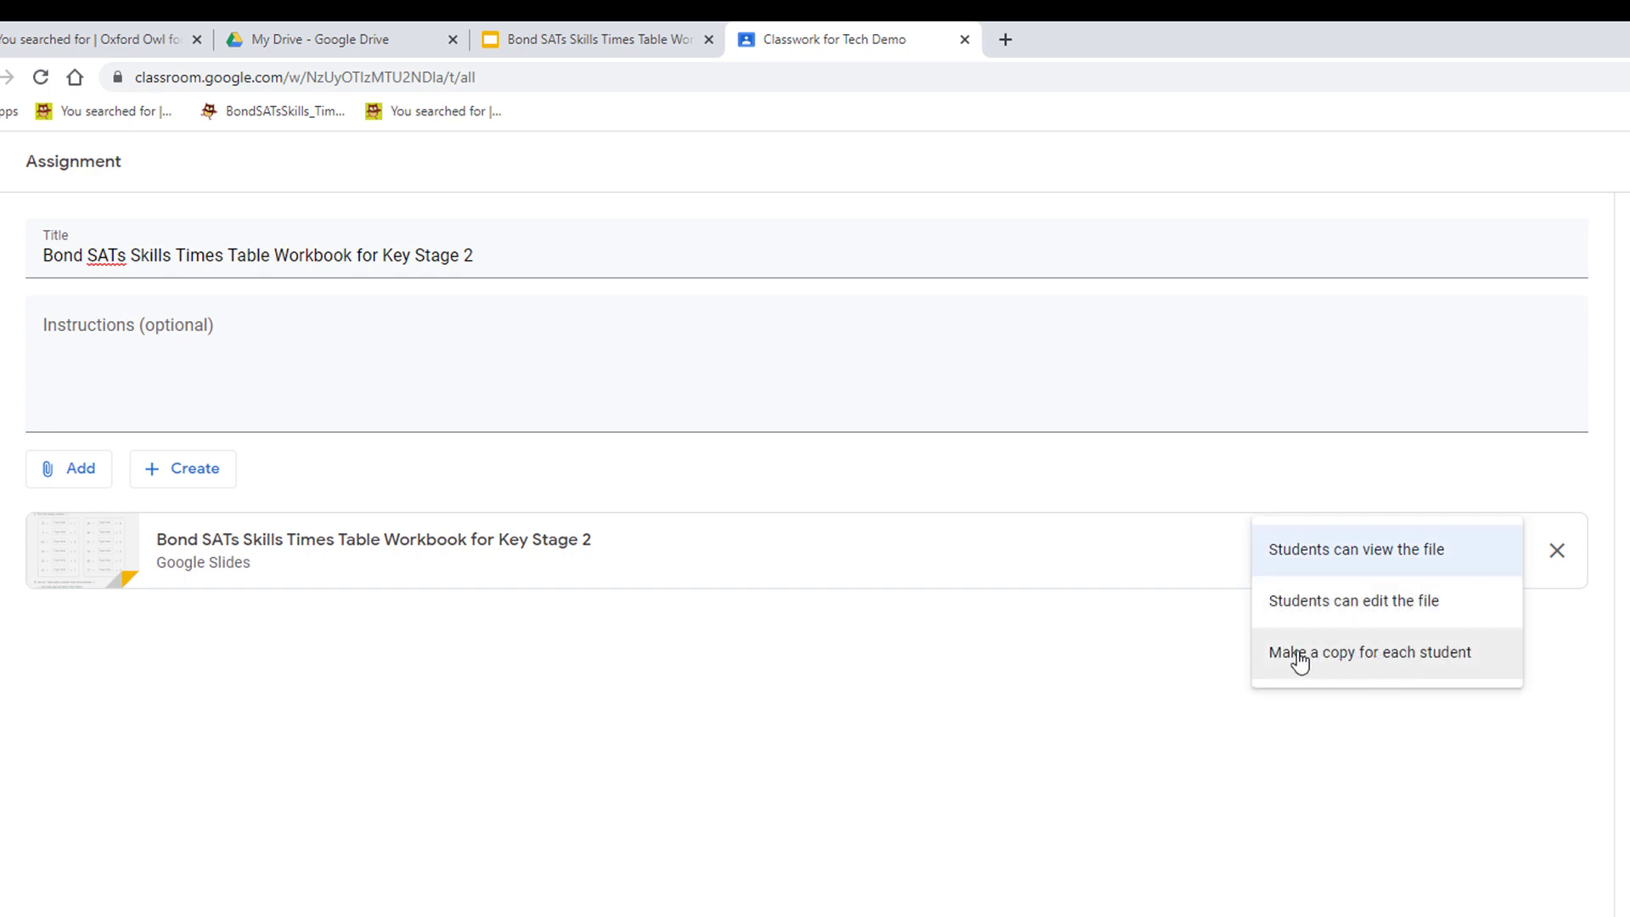
left_click(1431, 666)
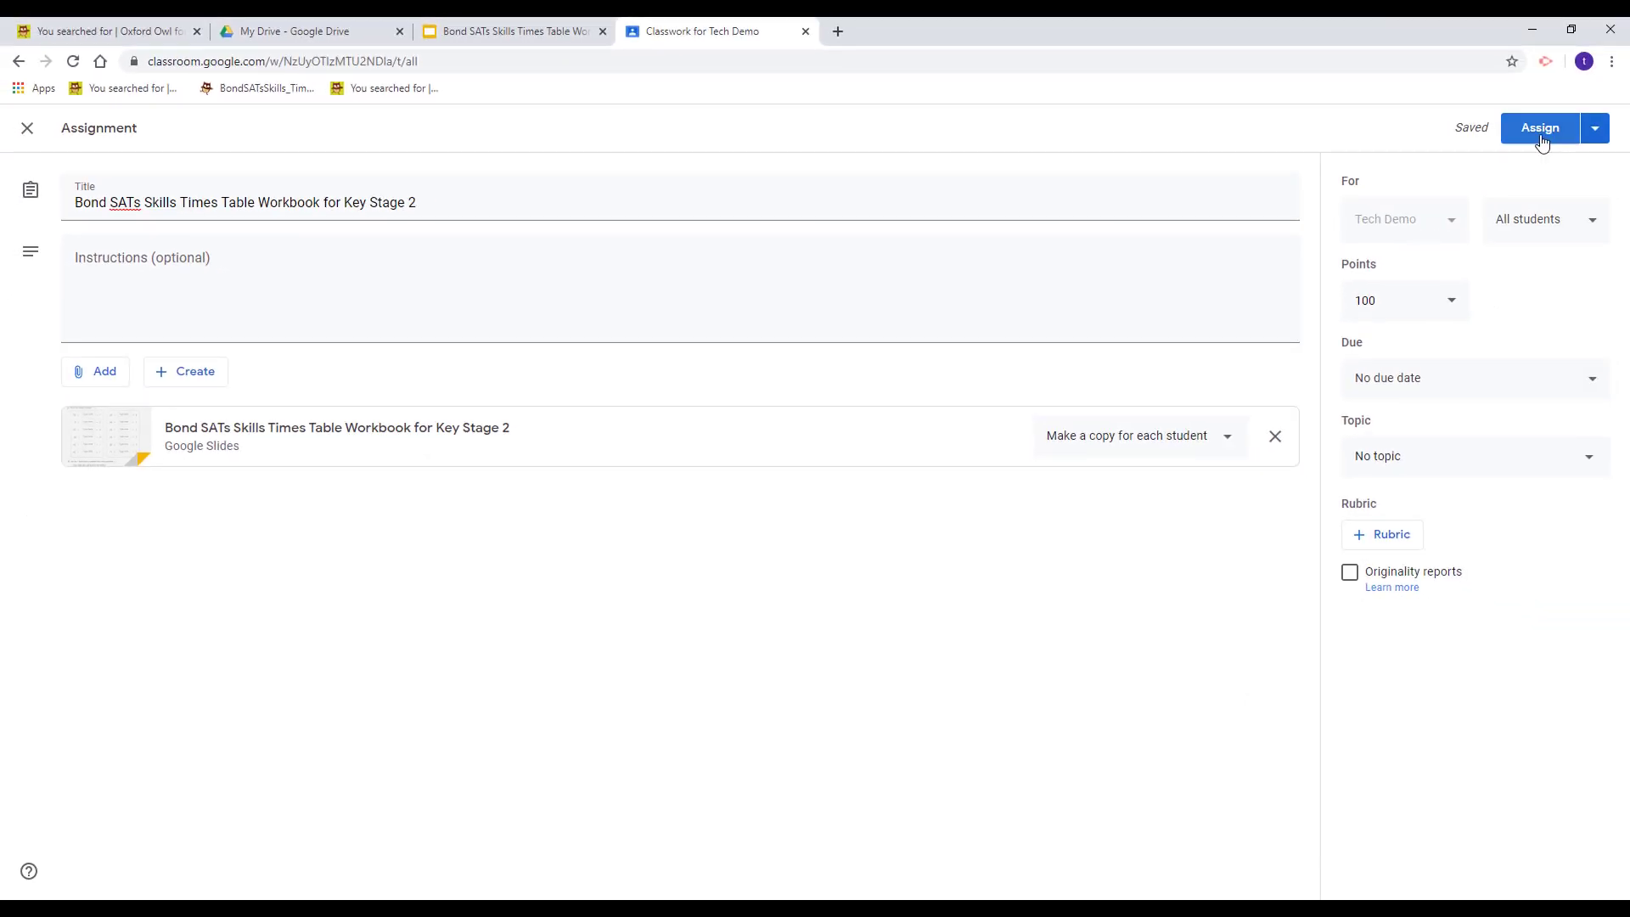
left_click(1543, 131)
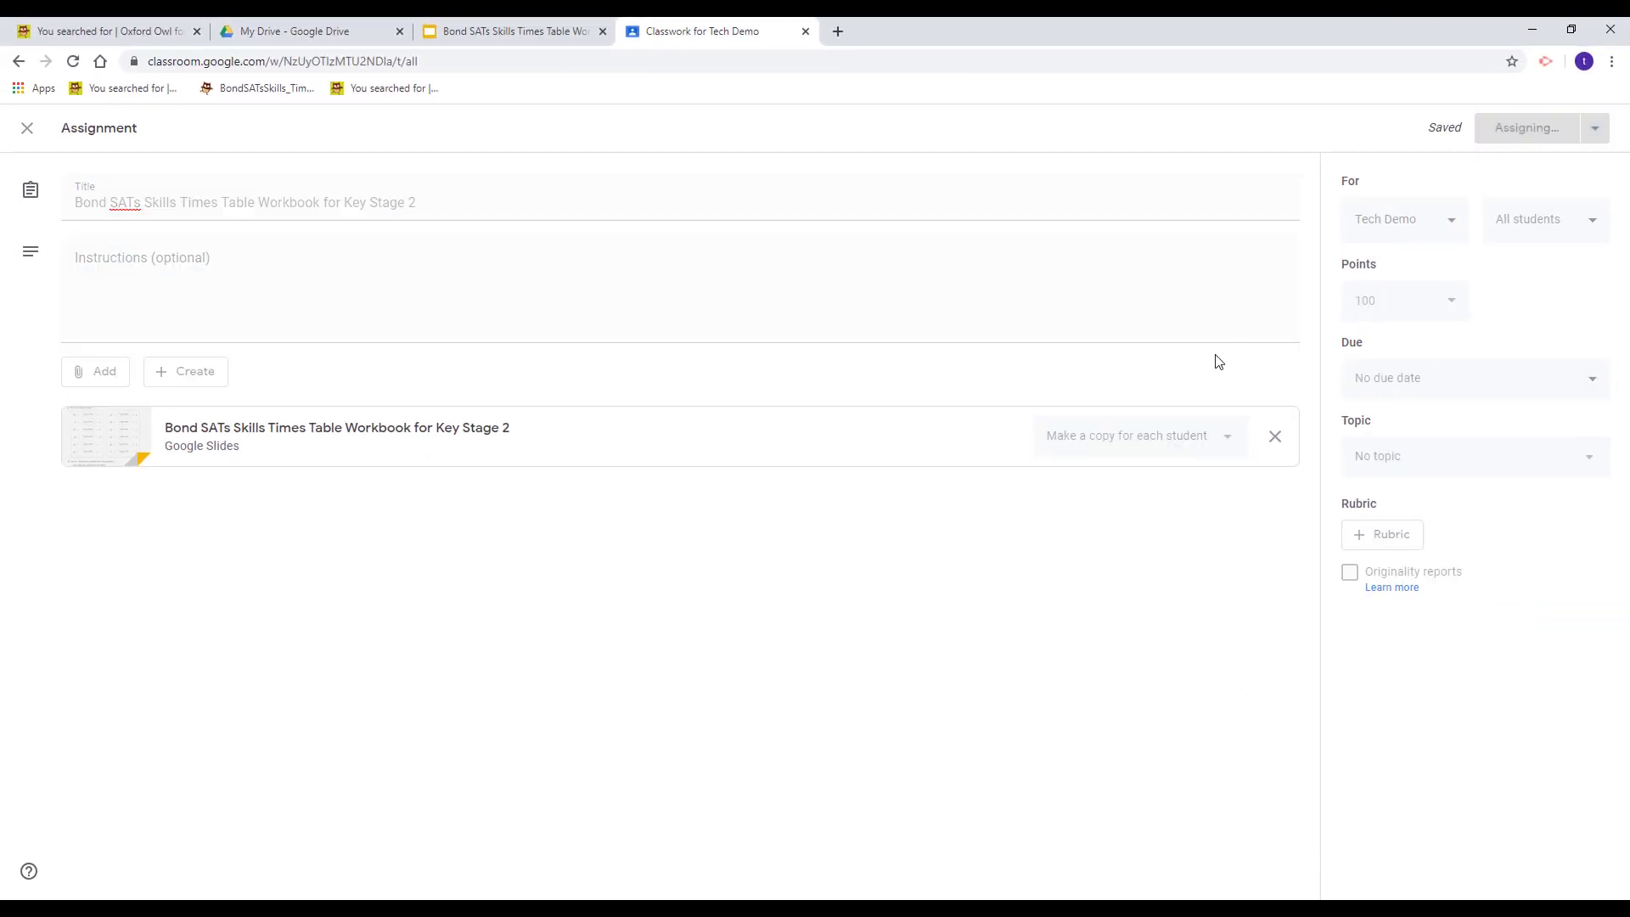